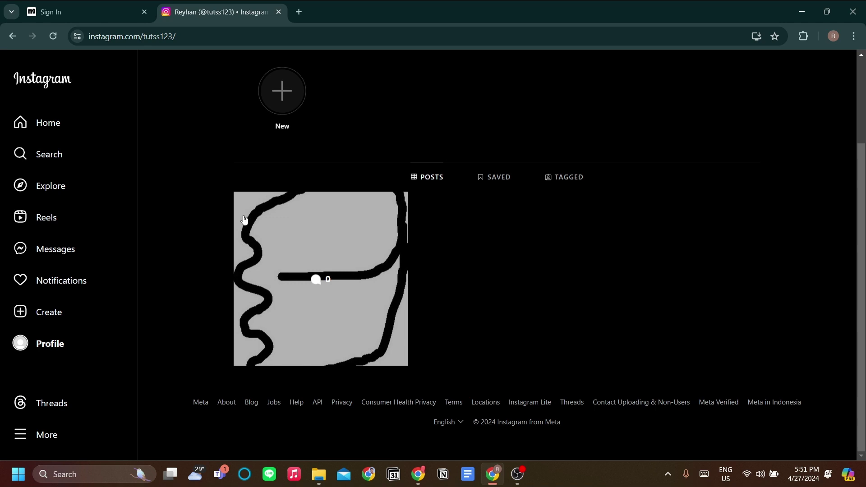
Read the caption of the line follower robot track post, then return to the Manychat tab
{"action": "left_click", "coordinate": [50, 12]}
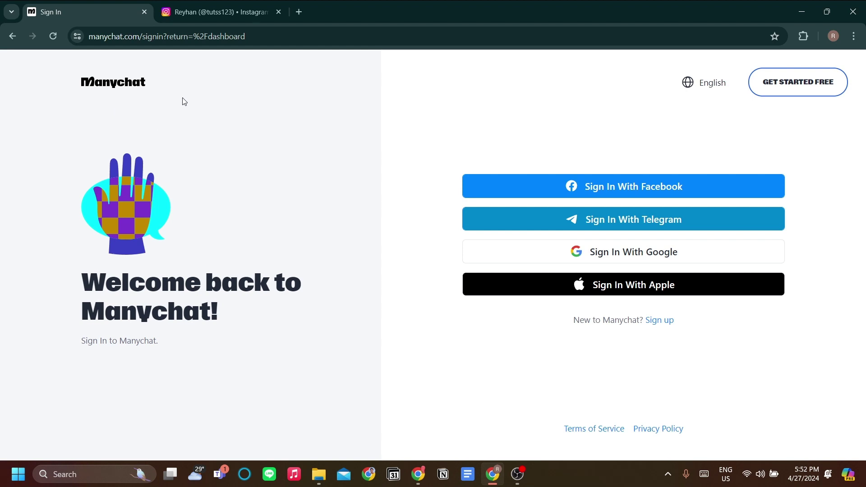
{"action": "left_click", "coordinate": [224, 12]}
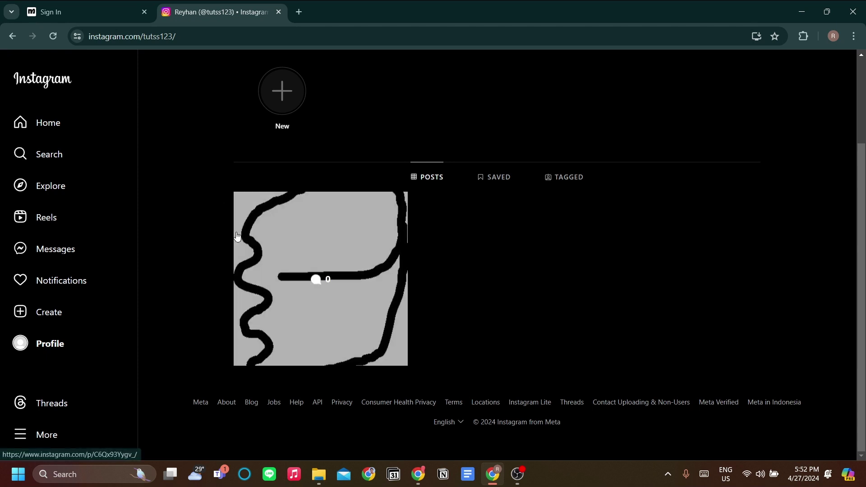
{"action": "scroll", "coordinate": [450, 240], "scroll_direction": "up", "scroll_amount": 2}
{"action": "scroll", "coordinate": [449, 240], "scroll_direction": "down", "scroll_amount": 1}
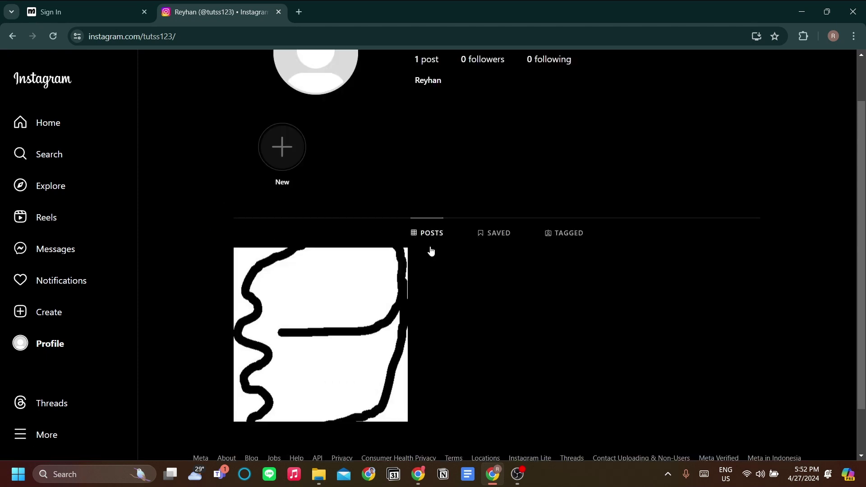
{"action": "left_click", "coordinate": [389, 298]}
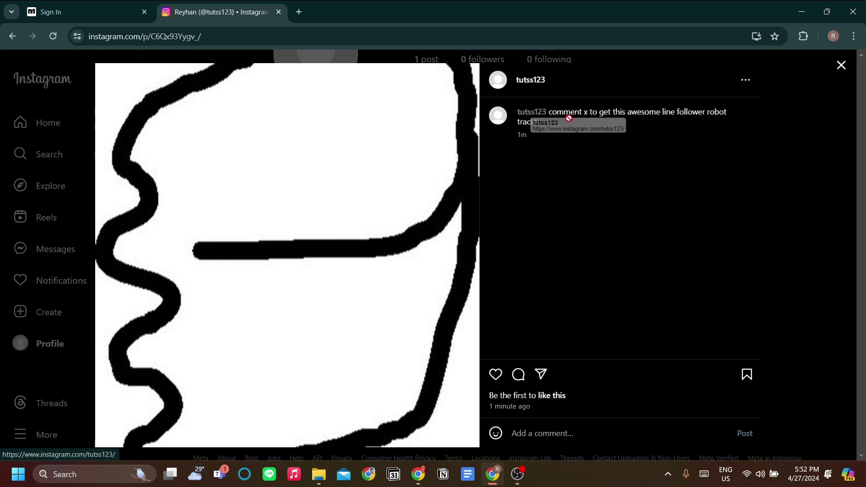
{"action": "left_click_drag", "start_coordinate": [558, 116], "coordinate": [575, 126]}
{"action": "left_click", "coordinate": [577, 128]}
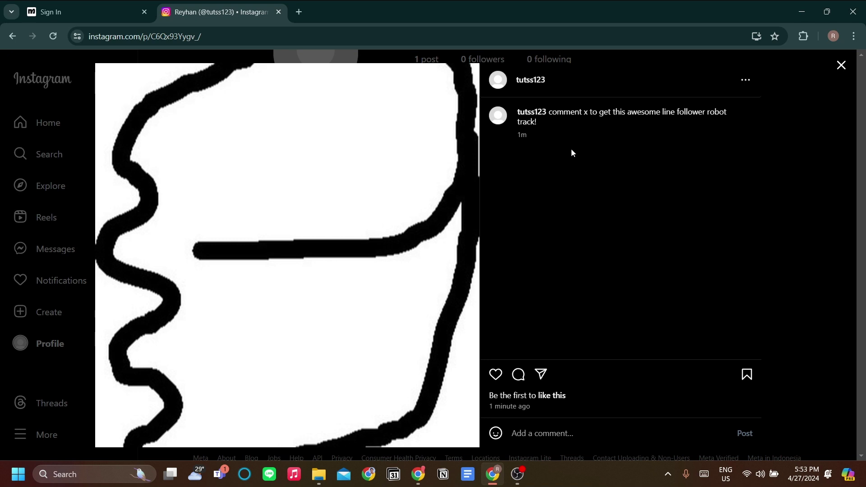
{"action": "key", "text": "ctrl+Tab"}
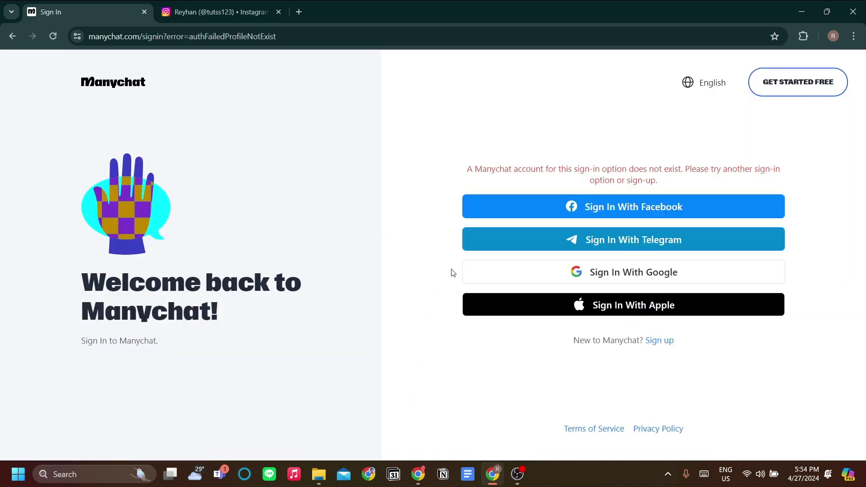
Start a new Manychat sign-up with Instagram as the channel and grant permissions through Facebook
{"action": "left_click", "coordinate": [663, 347]}
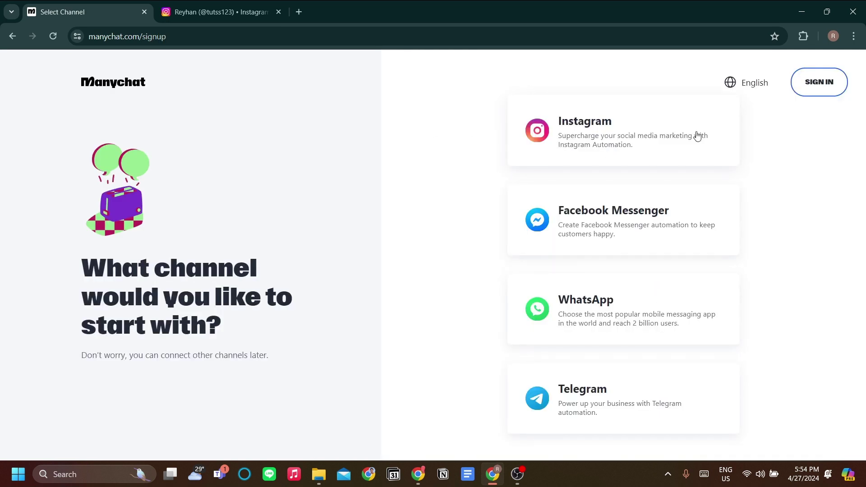
{"action": "left_click", "coordinate": [682, 140]}
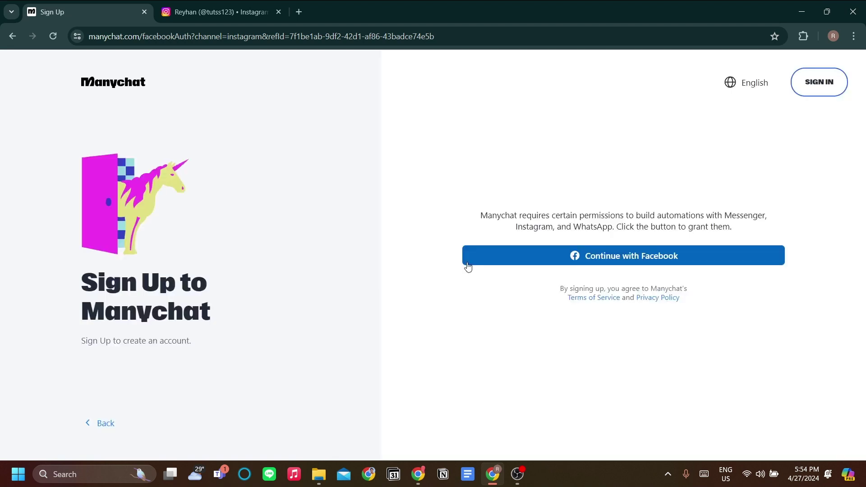
{"action": "left_click", "coordinate": [550, 256]}
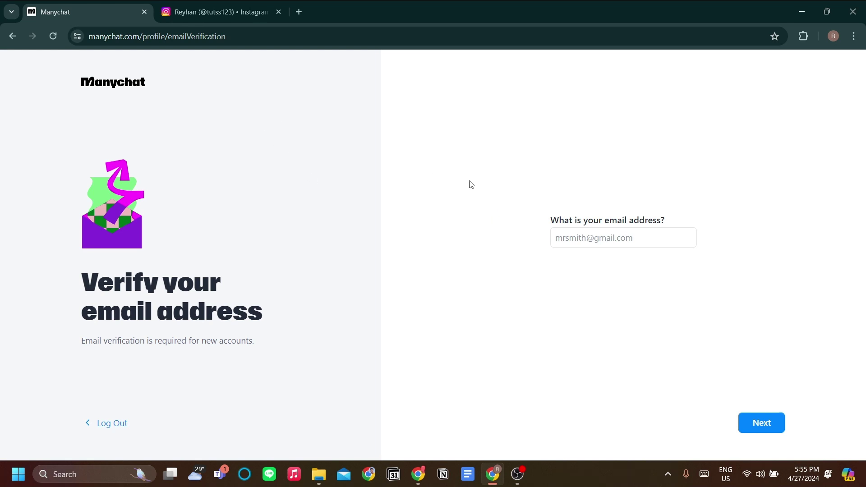
Enter an email address in the sign-up form and submit it for verification
{"action": "left_click", "coordinate": [572, 237]}
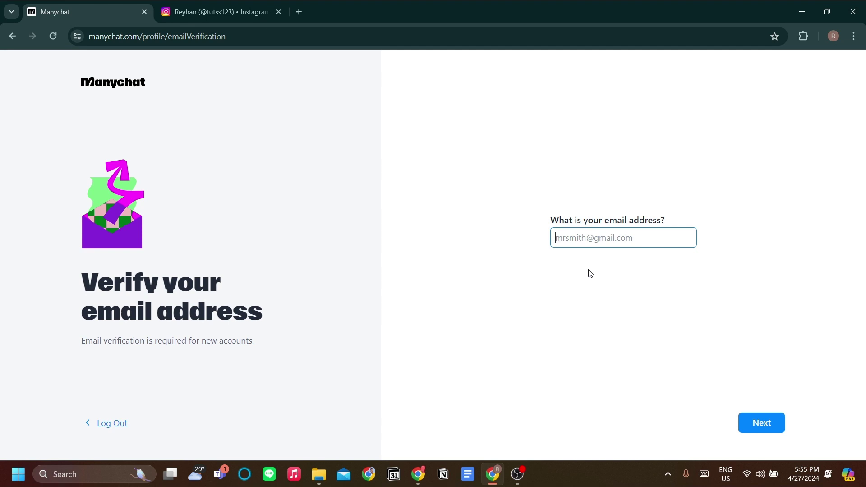
{"action": "left_click", "coordinate": [580, 277]}
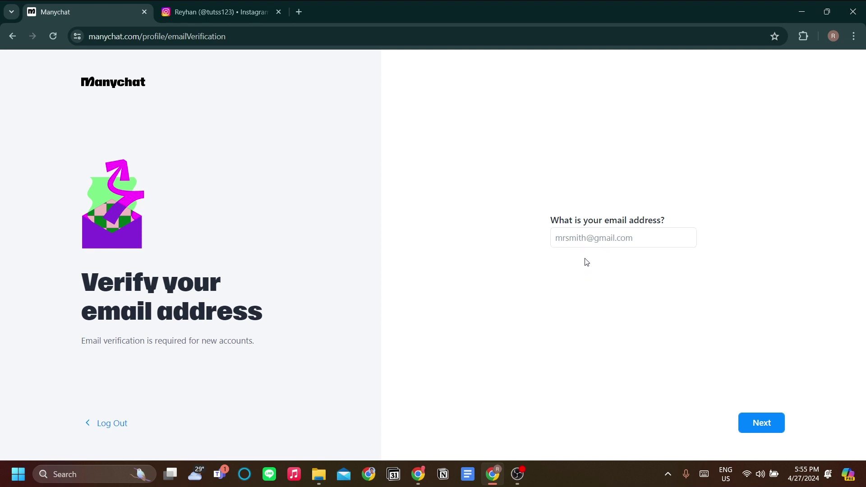
{"action": "left_click", "coordinate": [587, 238]}
{"action": "left_click", "coordinate": [625, 269]}
{"action": "left_click", "coordinate": [609, 241]}
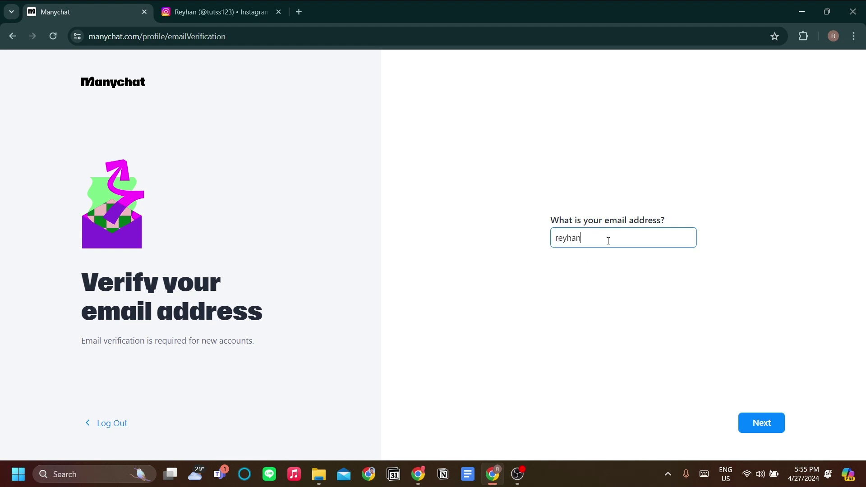
{"action": "left_click", "coordinate": [752, 422]}
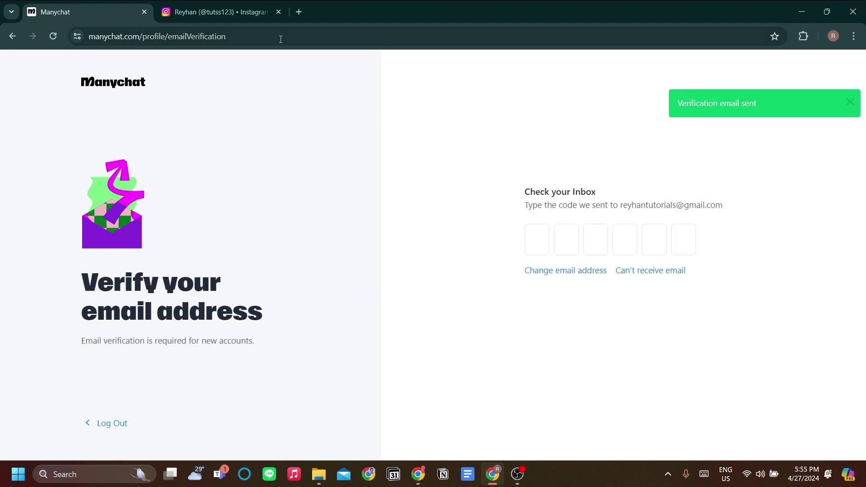
Get Manychat's verification code from Gmail and enter it on the Manychat verification page
{"action": "left_click", "coordinate": [297, 16]}
{"action": "type", "text": "gma"}
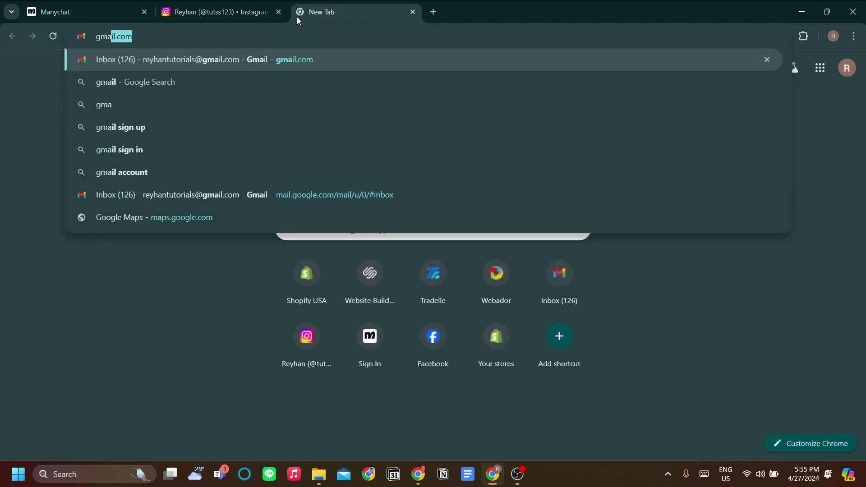
{"action": "key", "text": "Return"}
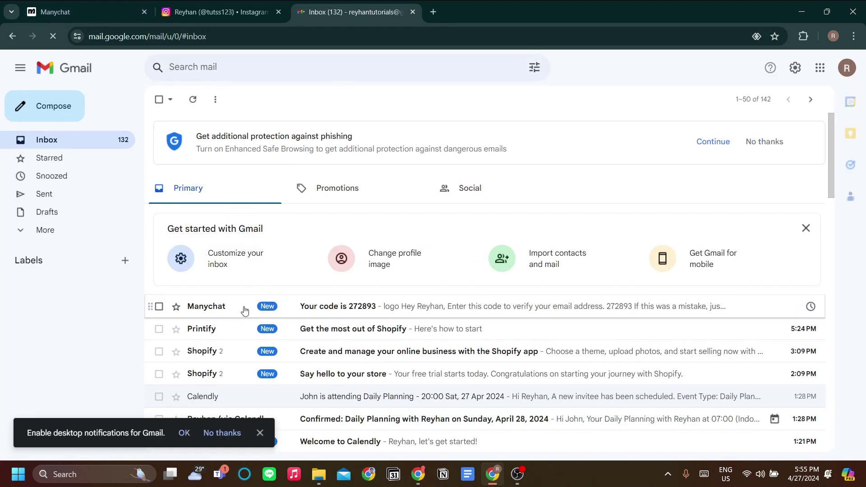
{"action": "left_click", "coordinate": [52, 4]}
{"action": "left_click", "coordinate": [526, 247]}
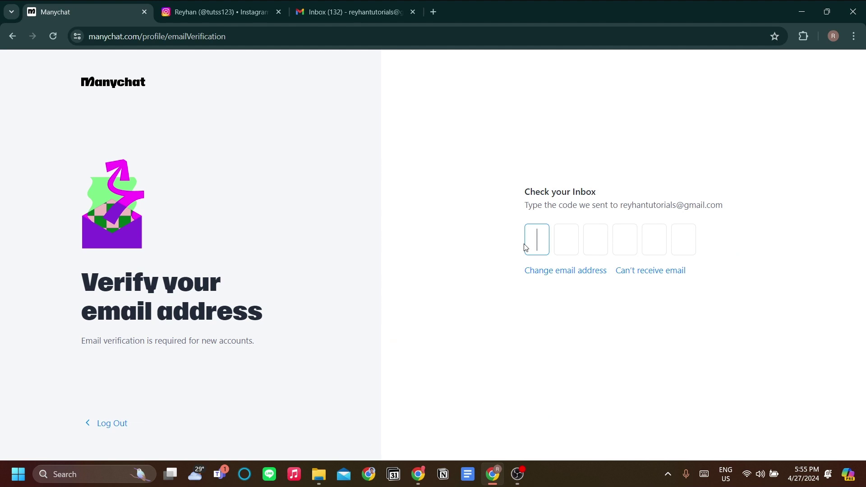
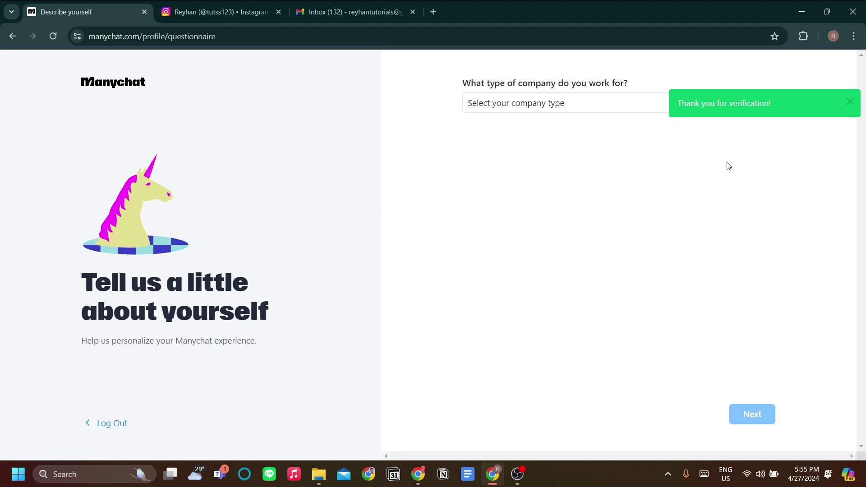
Dismiss the verification notice and choose Solopreneur / Freelancer as the company type
{"action": "left_click", "coordinate": [849, 103]}
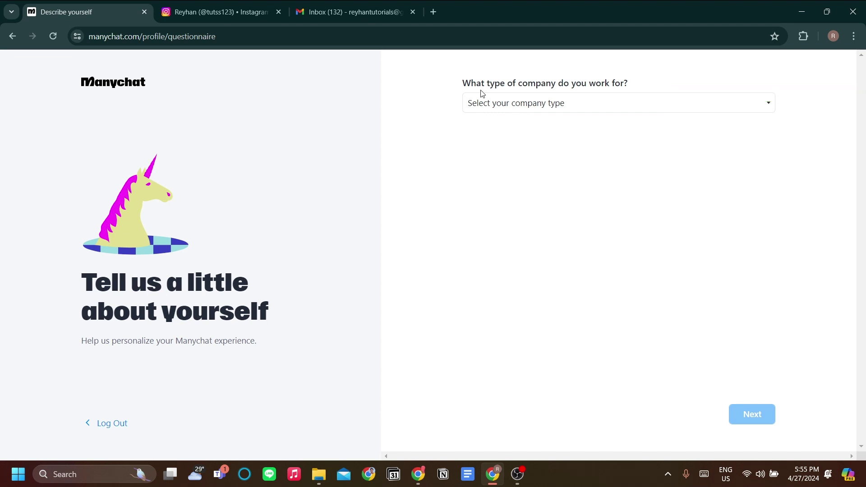
{"action": "left_click", "coordinate": [611, 107]}
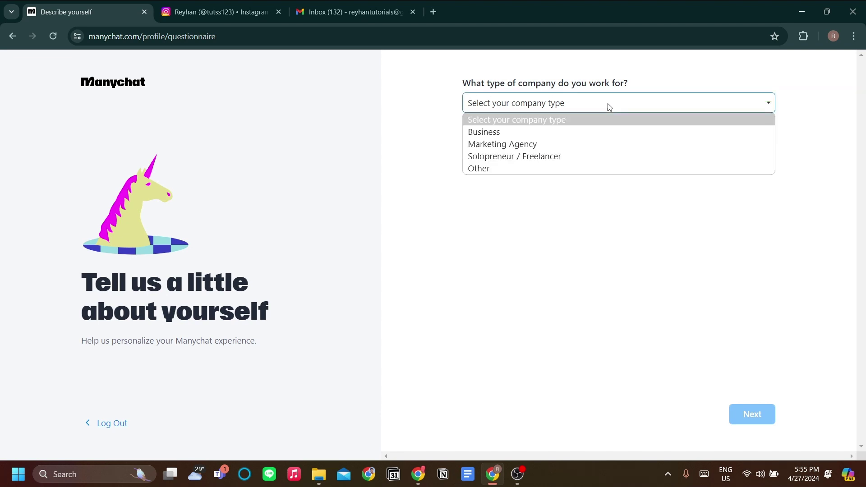
{"action": "left_click", "coordinate": [538, 157]}
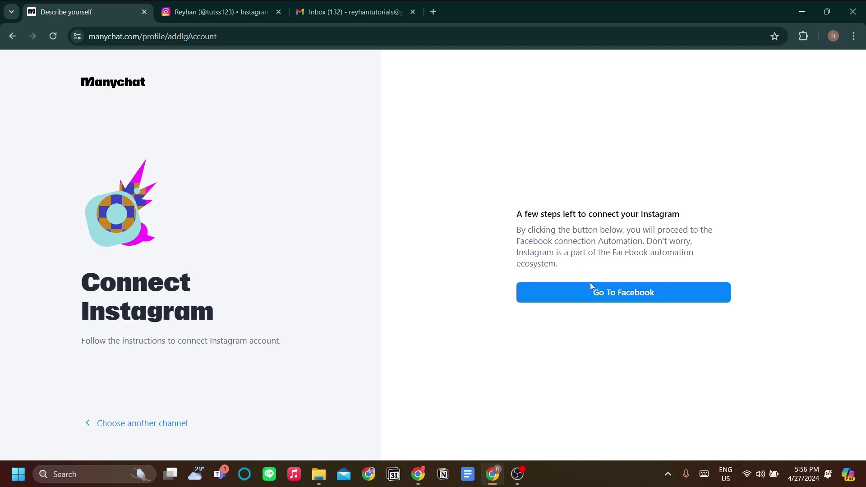
Continue with the signed-in Facebook account and begin the Connect to Instagram flow
{"action": "left_click", "coordinate": [589, 298]}
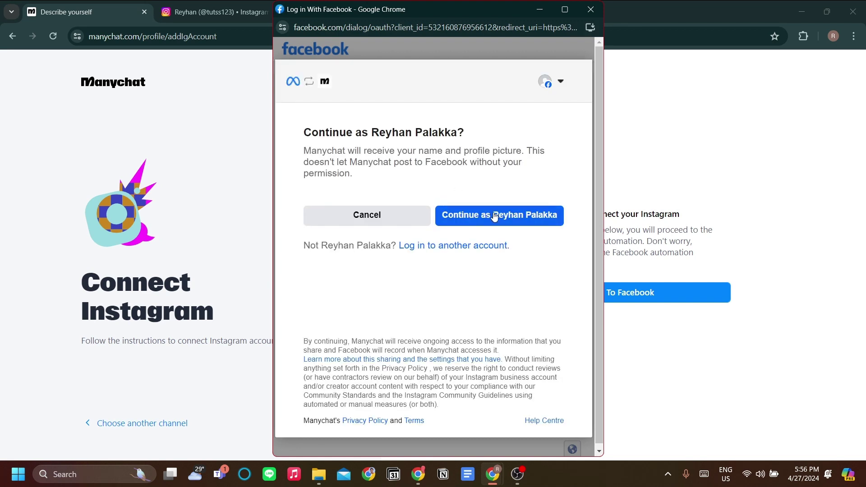
{"action": "left_click", "coordinate": [492, 216]}
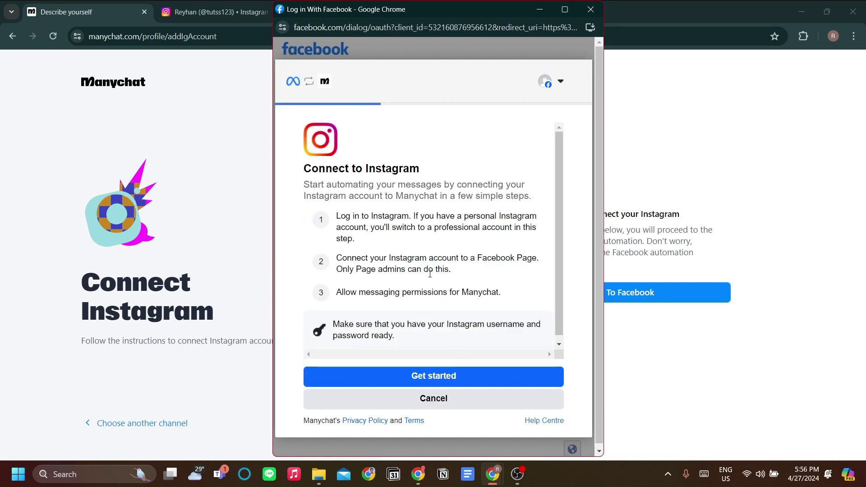
{"action": "left_click", "coordinate": [438, 377]}
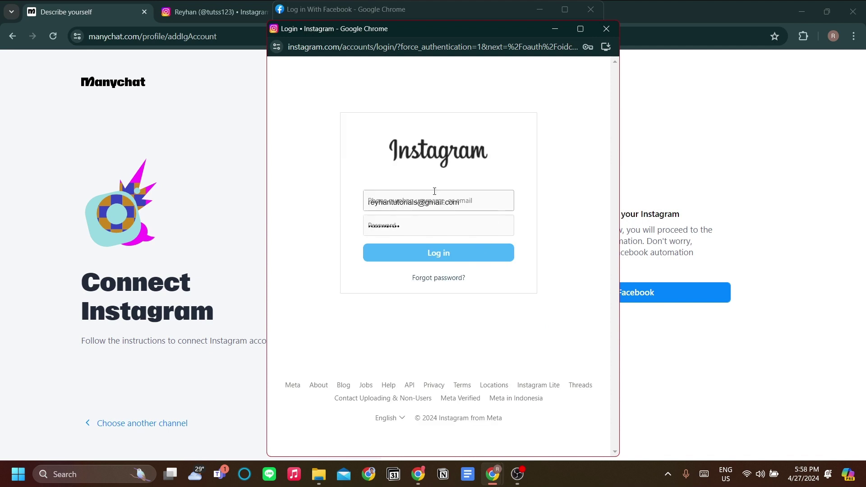
Log in to Instagram with the saved credentials
{"action": "left_click", "coordinate": [509, 200]}
{"action": "left_click", "coordinate": [459, 229]}
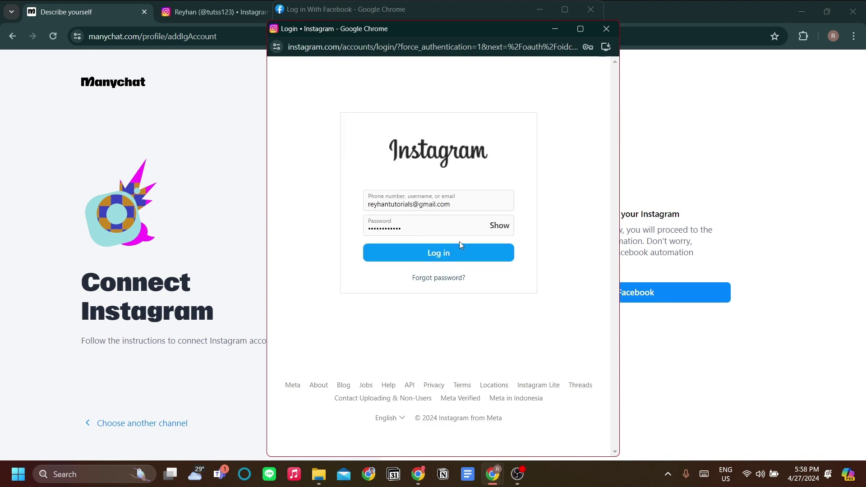
{"action": "left_click", "coordinate": [430, 256]}
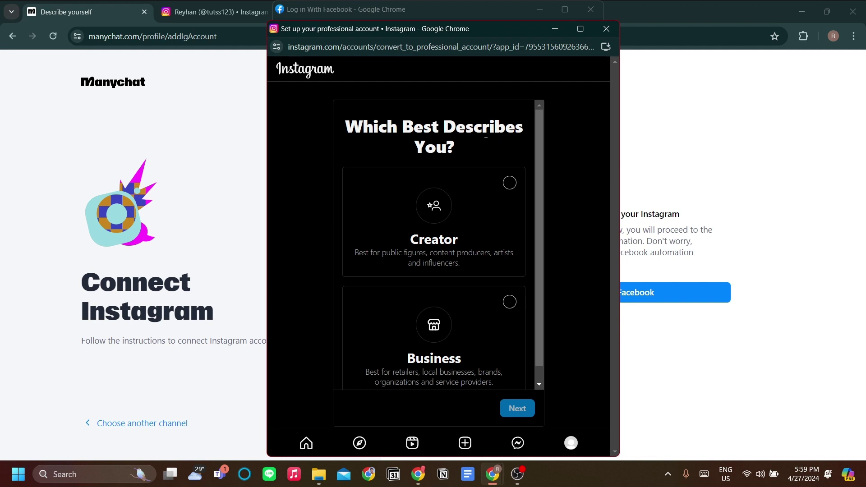
{"action": "scroll", "coordinate": [454, 193], "scroll_direction": "down", "scroll_amount": 1}
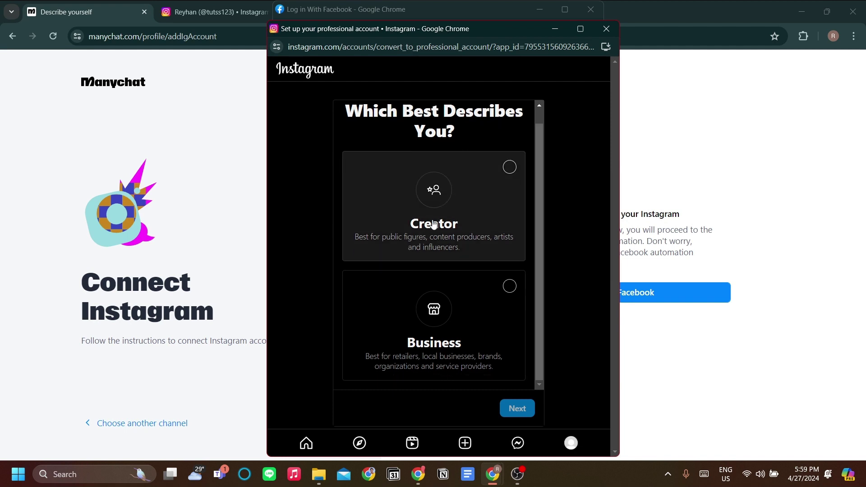
Choose Creator as the Instagram professional account type
{"action": "left_click", "coordinate": [509, 167]}
{"action": "left_click", "coordinate": [525, 416]}
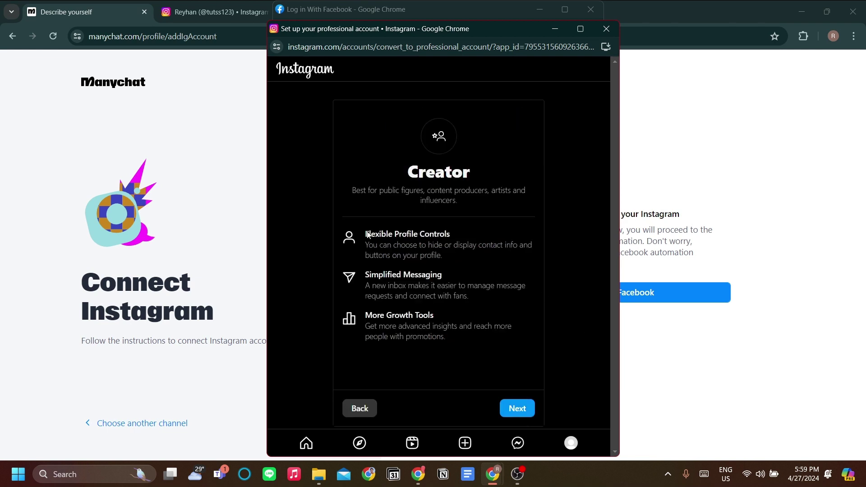
{"action": "left_click", "coordinate": [518, 411]}
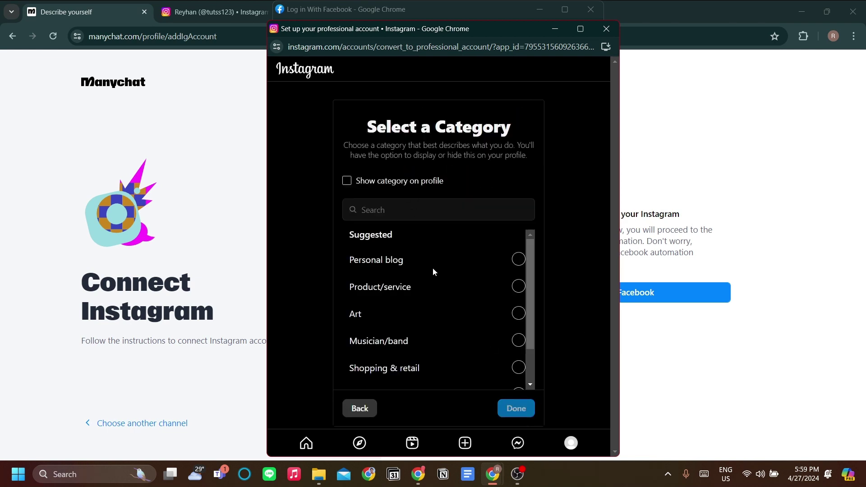
Search for and select Cars as the account category, then finish setup
{"action": "left_click", "coordinate": [435, 211]}
{"action": "type", "text": "au"}
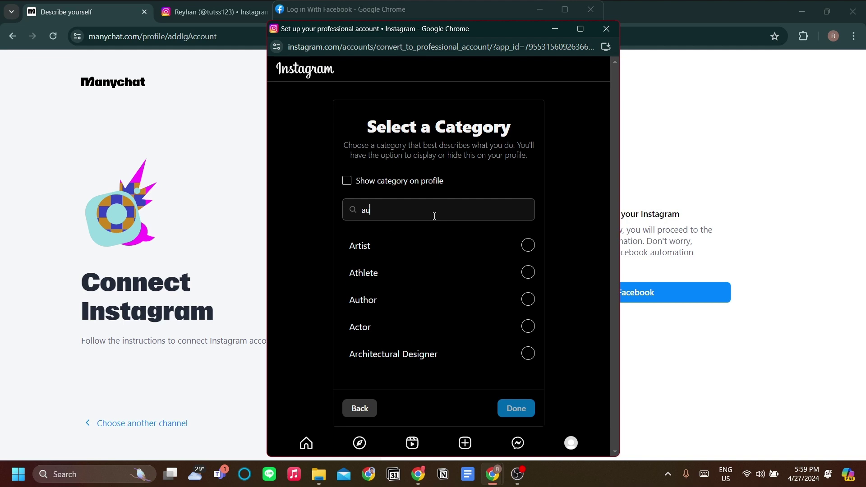
{"action": "type", "text": "to"}
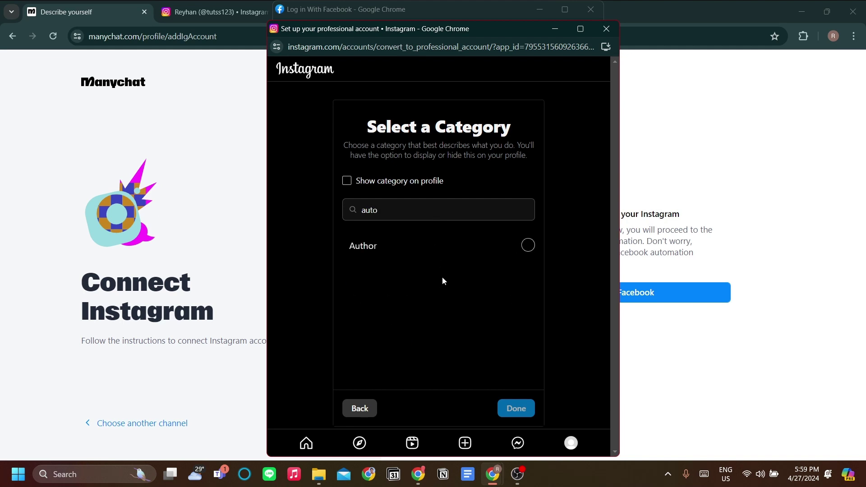
{"action": "type", "text": "motive"}
{"action": "key", "text": "ctrl+a"}
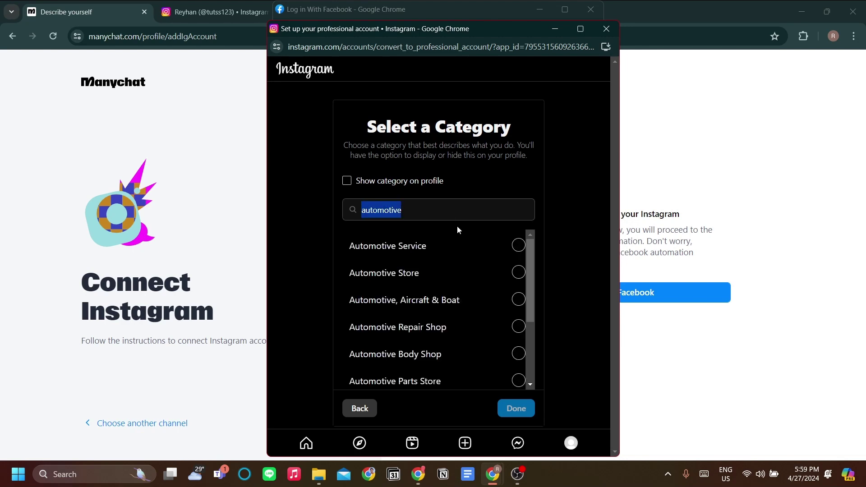
{"action": "type", "text": "cars"}
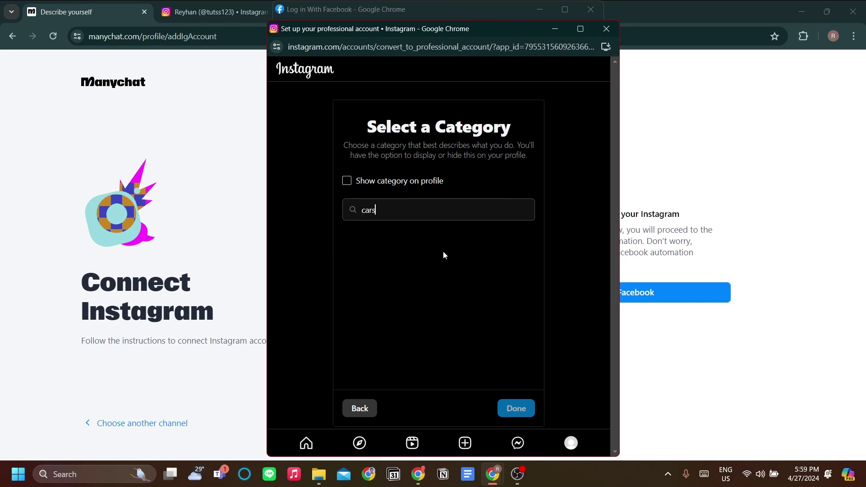
{"action": "left_click", "coordinate": [449, 254]}
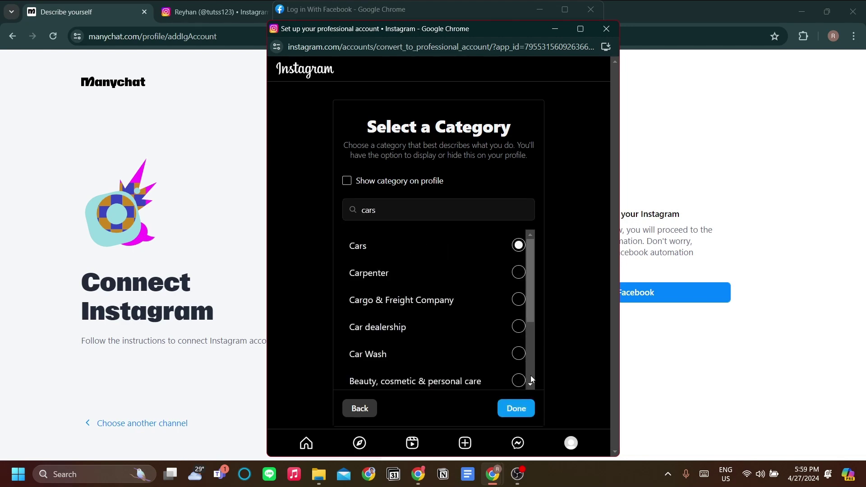
{"action": "left_click", "coordinate": [517, 409]}
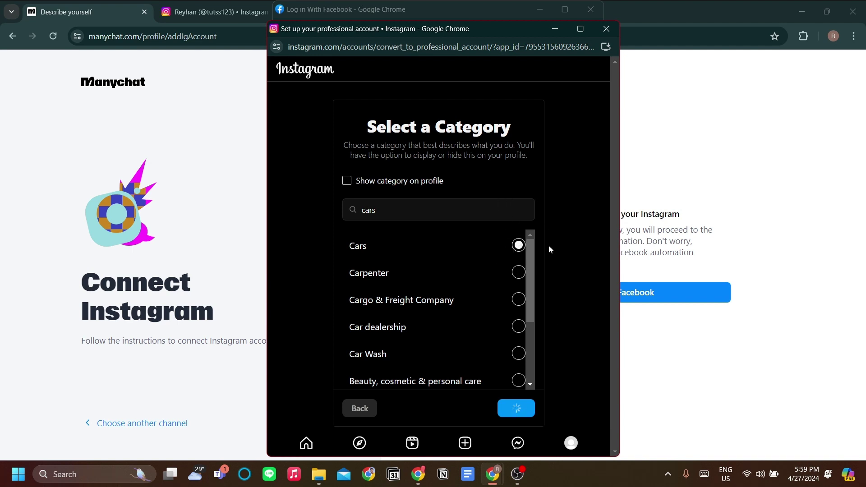
{"action": "scroll", "coordinate": [482, 256], "scroll_direction": "down", "scroll_amount": 2}
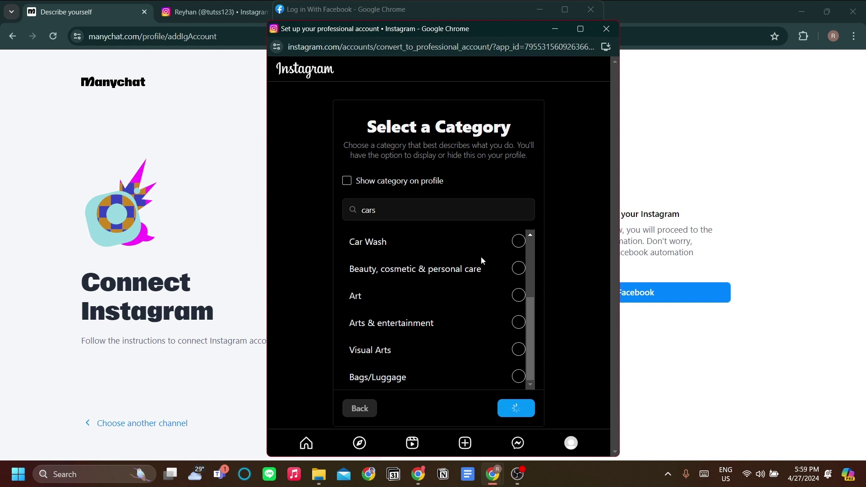
{"action": "scroll", "coordinate": [482, 256], "scroll_direction": "up", "scroll_amount": 2}
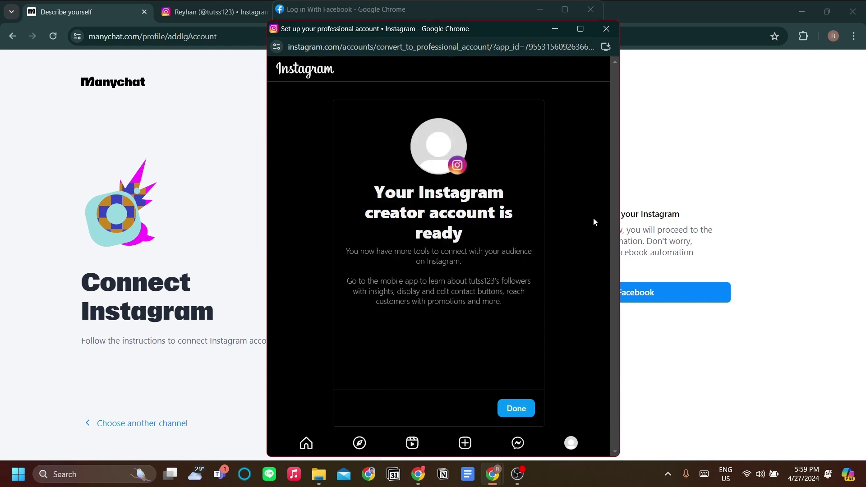
{"action": "left_click", "coordinate": [516, 408]}
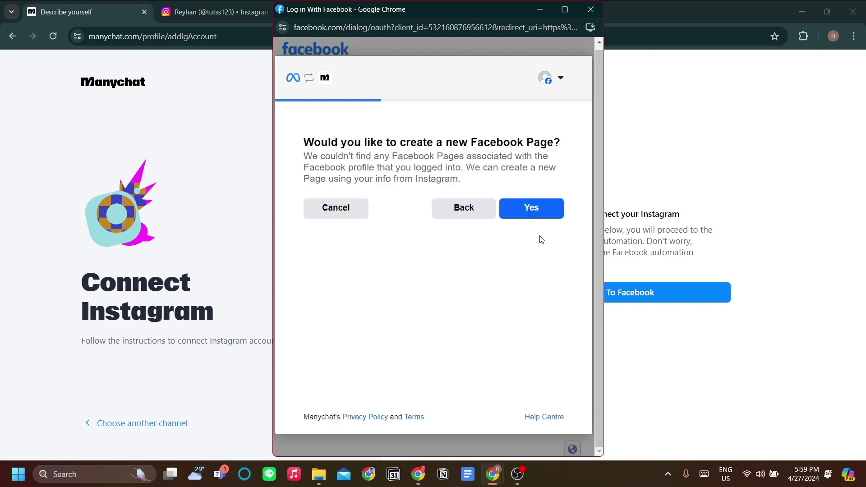
Create a new Facebook Page, keep tutss123 selected, and grant Manychat its permissions
{"action": "left_click", "coordinate": [544, 214]}
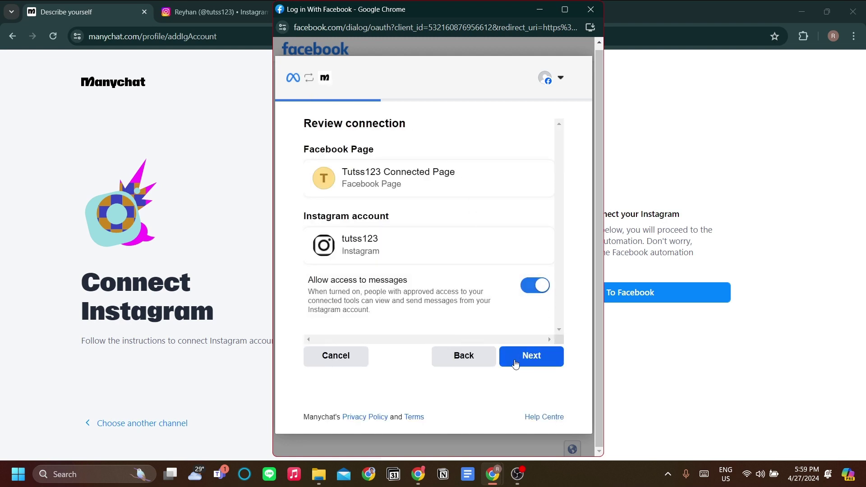
{"action": "left_click", "coordinate": [508, 363]}
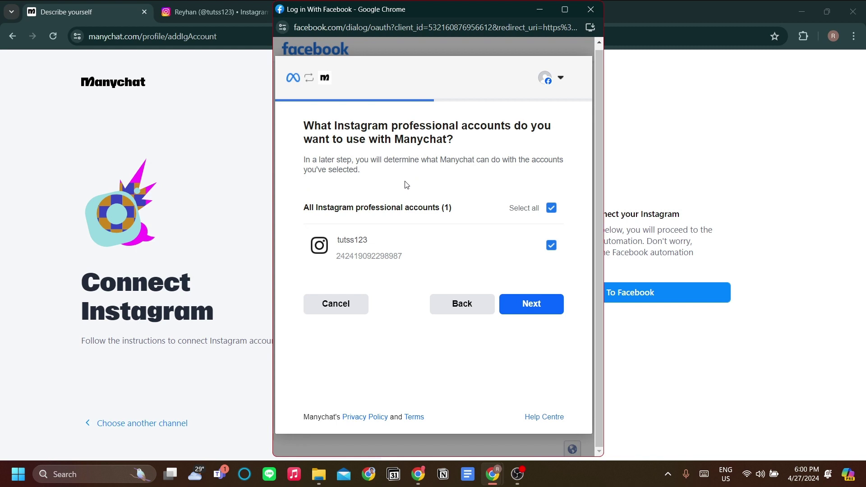
{"action": "left_click", "coordinate": [525, 296]}
{"action": "left_click", "coordinate": [526, 291]}
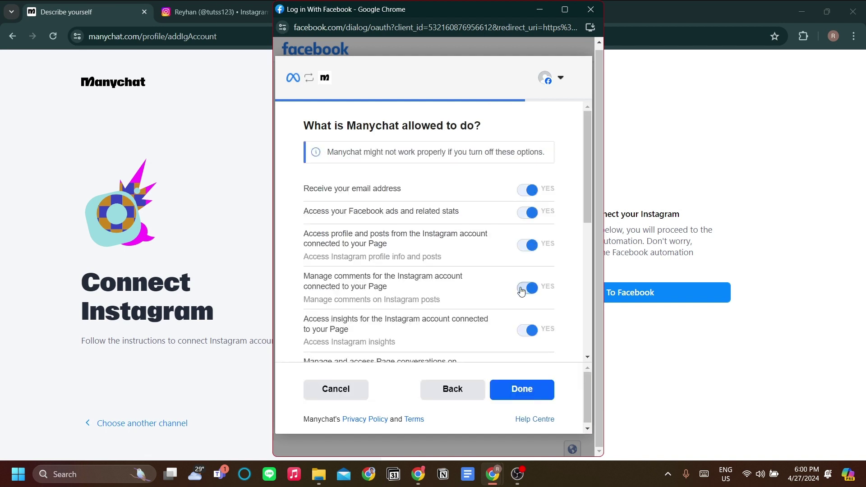
{"action": "scroll", "coordinate": [526, 332], "scroll_direction": "down", "scroll_amount": 3}
{"action": "scroll", "coordinate": [522, 366], "scroll_direction": "down", "scroll_amount": 3}
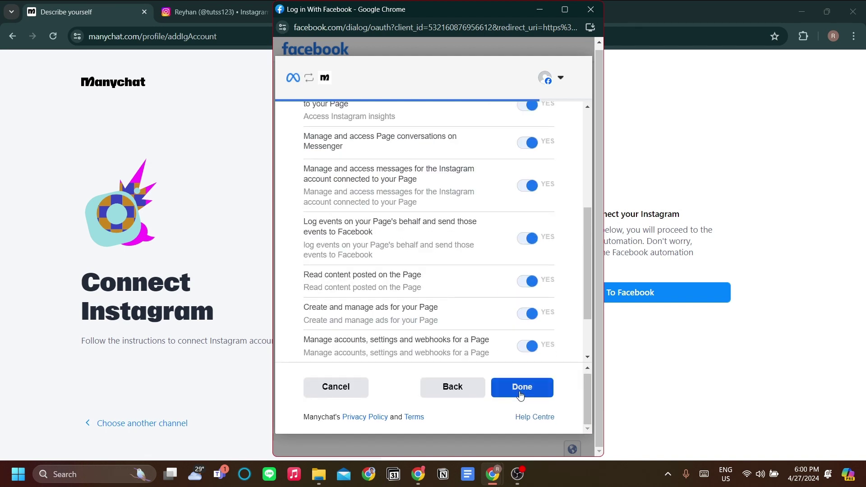
{"action": "left_click", "coordinate": [521, 391]}
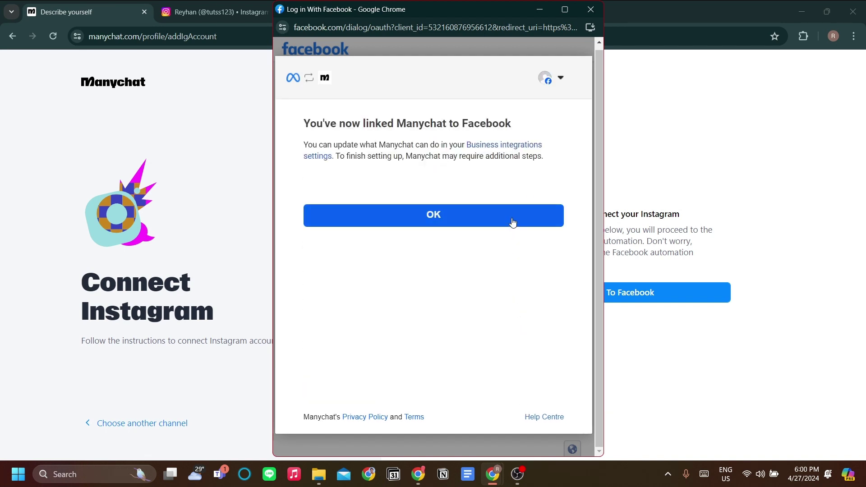
{"action": "left_click", "coordinate": [513, 224]}
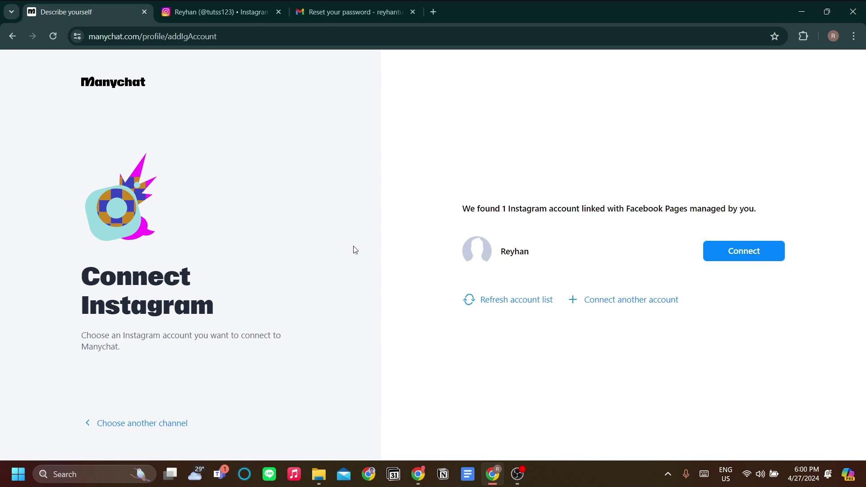
Connect the listed Instagram account Reyhan to Manychat
{"action": "left_click", "coordinate": [718, 256]}
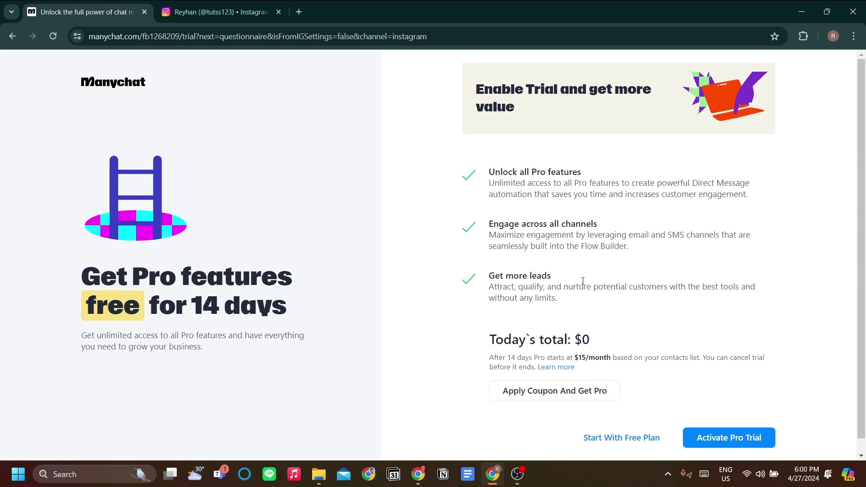
Continue on the free plan and set the account purpose to Personal use
{"action": "left_click", "coordinate": [605, 441]}
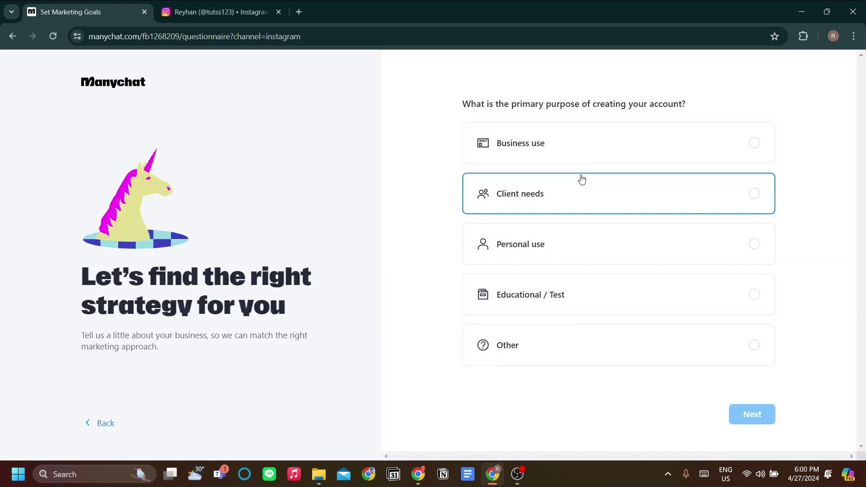
{"action": "left_click", "coordinate": [581, 247]}
{"action": "left_click", "coordinate": [580, 198]}
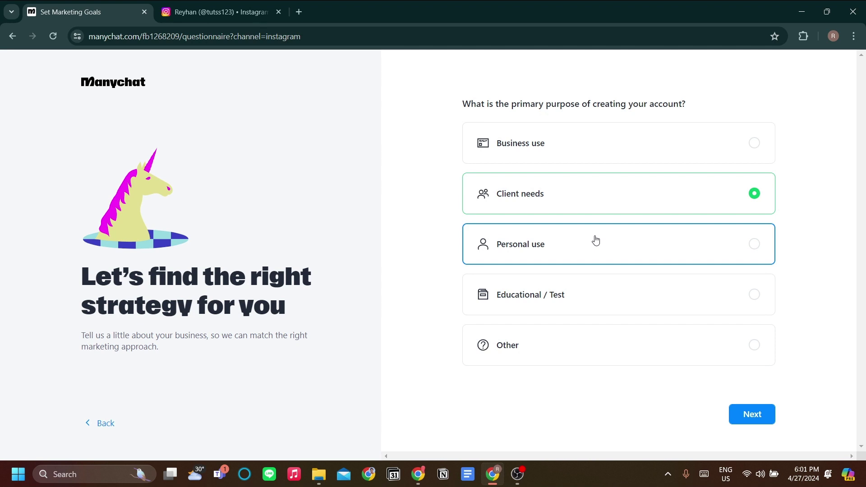
{"action": "left_click", "coordinate": [585, 249]}
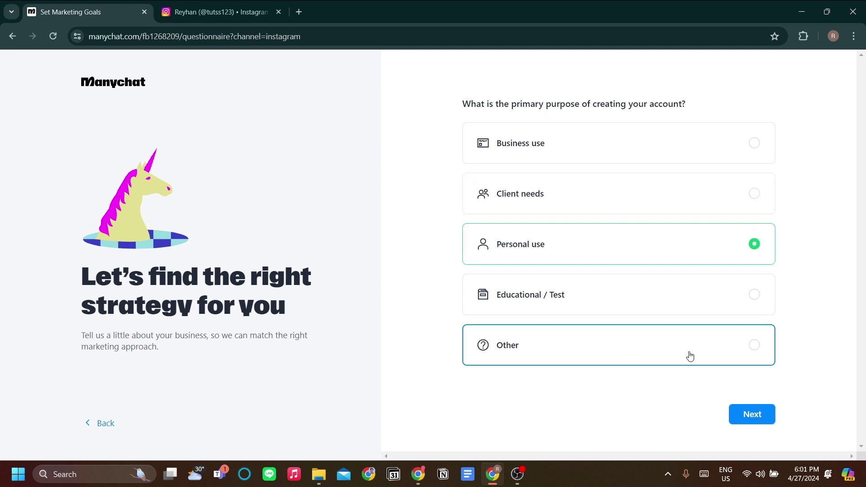
{"action": "left_click", "coordinate": [740, 420]}
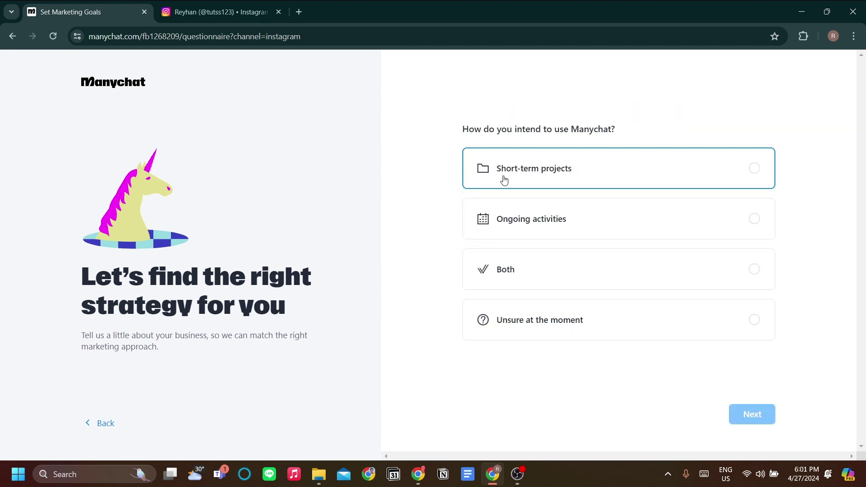
Answer the usage question and choose Testing & evaluation to finish the questionnaire
{"action": "left_click", "coordinate": [582, 228]}
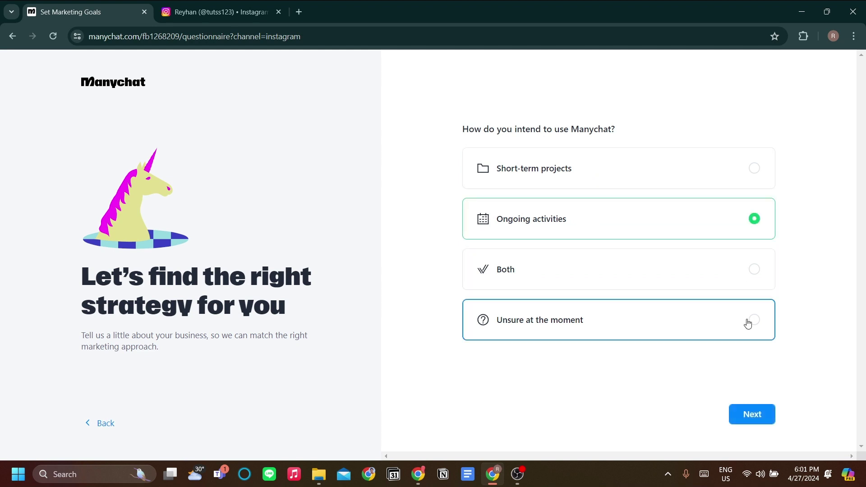
{"action": "left_click", "coordinate": [661, 269]}
{"action": "left_click", "coordinate": [744, 415]}
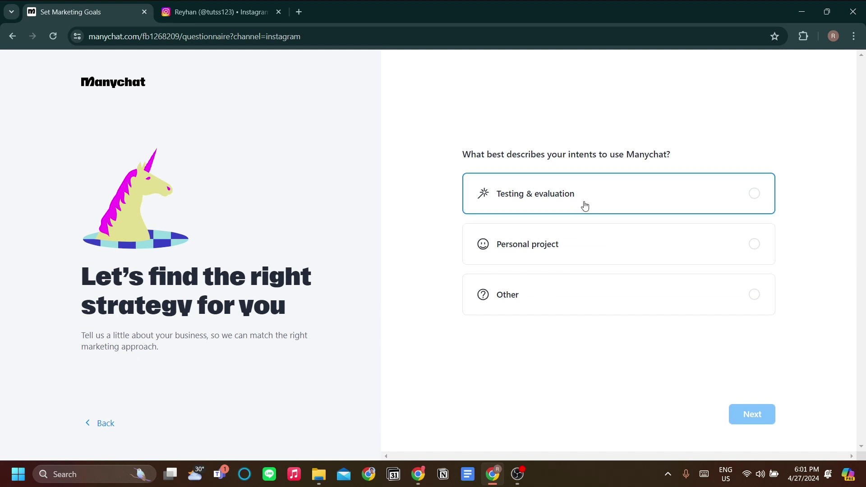
{"action": "left_click", "coordinate": [657, 198]}
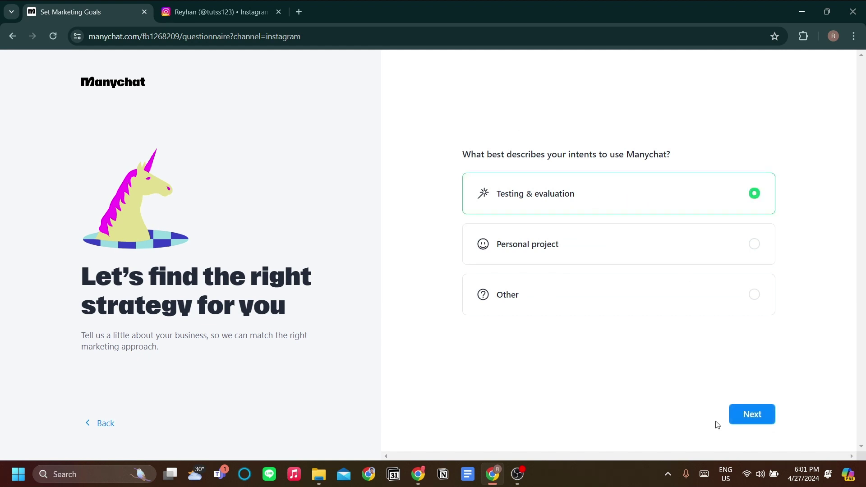
{"action": "left_click", "coordinate": [749, 414]}
{"action": "right_click", "coordinate": [749, 414]}
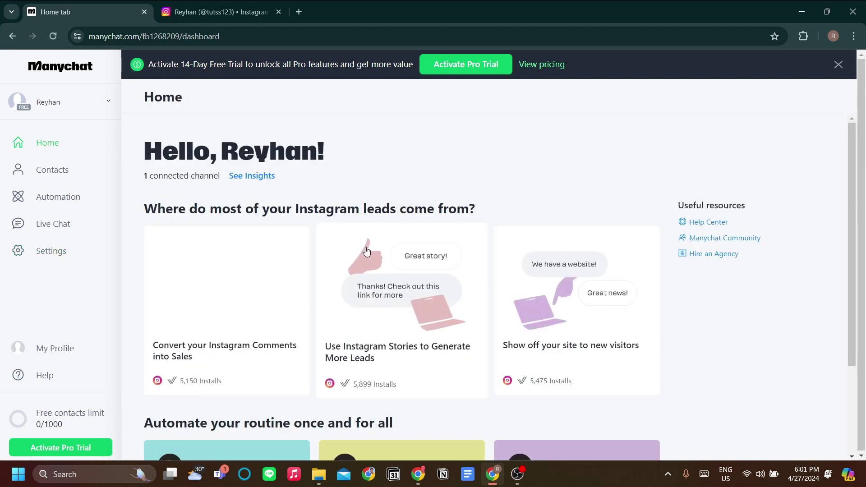
{"action": "scroll", "coordinate": [367, 262], "scroll_direction": "down", "scroll_amount": 2}
{"action": "scroll", "coordinate": [367, 262], "scroll_direction": "up", "scroll_amount": 2}
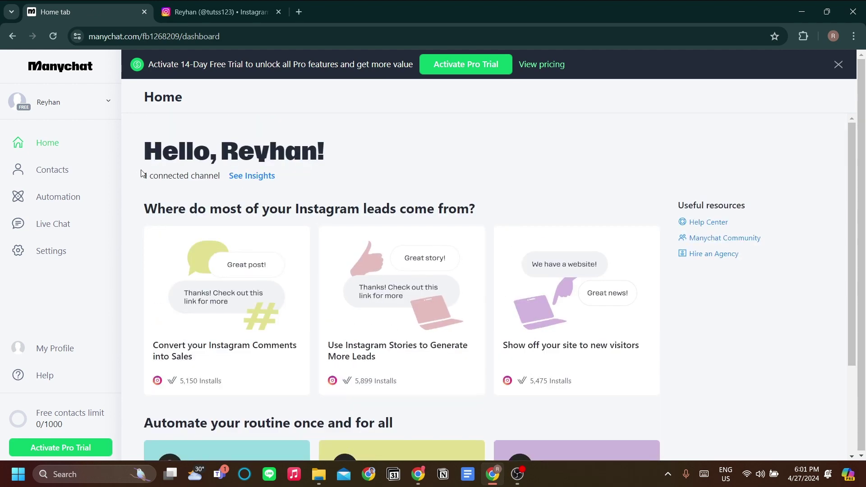
{"action": "scroll", "coordinate": [150, 197], "scroll_direction": "down", "scroll_amount": 2}
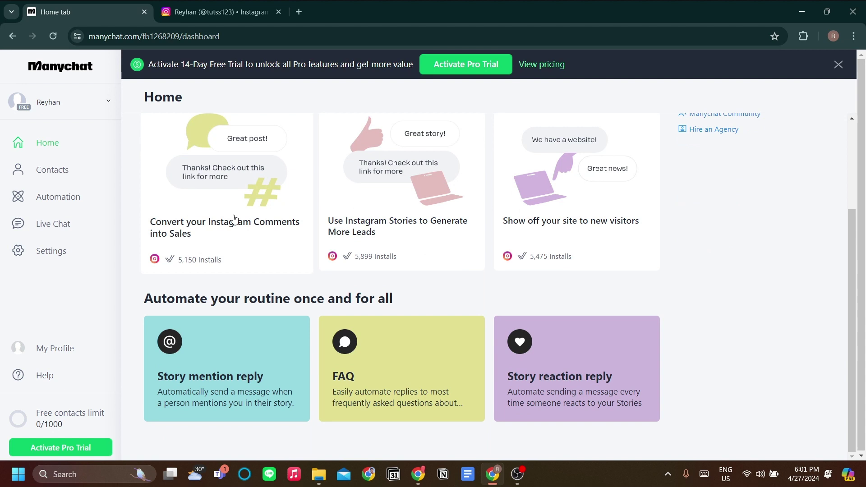
{"action": "scroll", "coordinate": [235, 227], "scroll_direction": "up", "scroll_amount": 2}
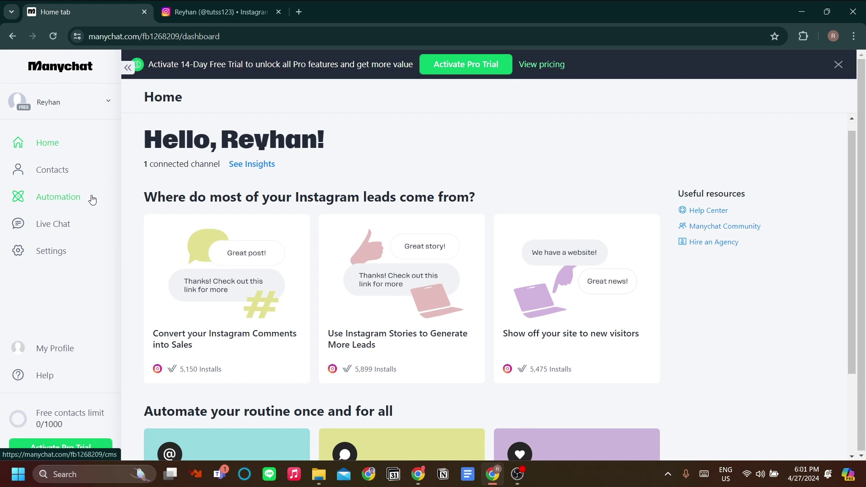
From Automation, create a new automation and search the template library for 'comments'
{"action": "left_click", "coordinate": [77, 198]}
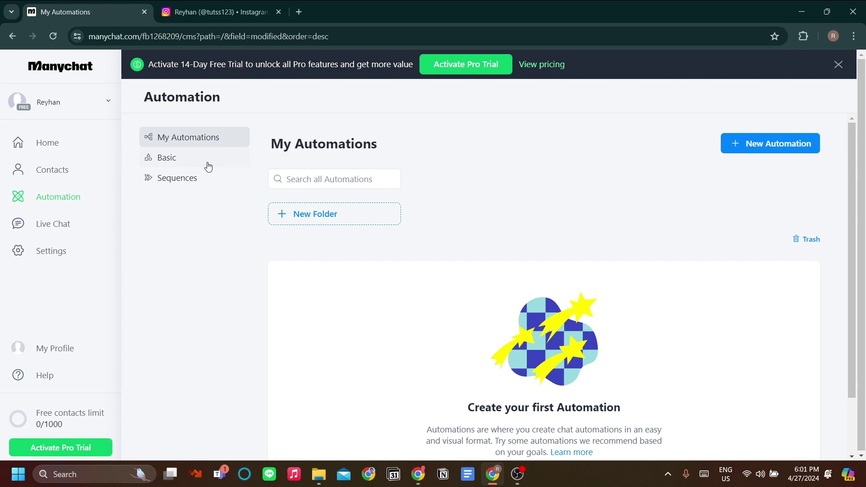
{"action": "left_click", "coordinate": [731, 144]}
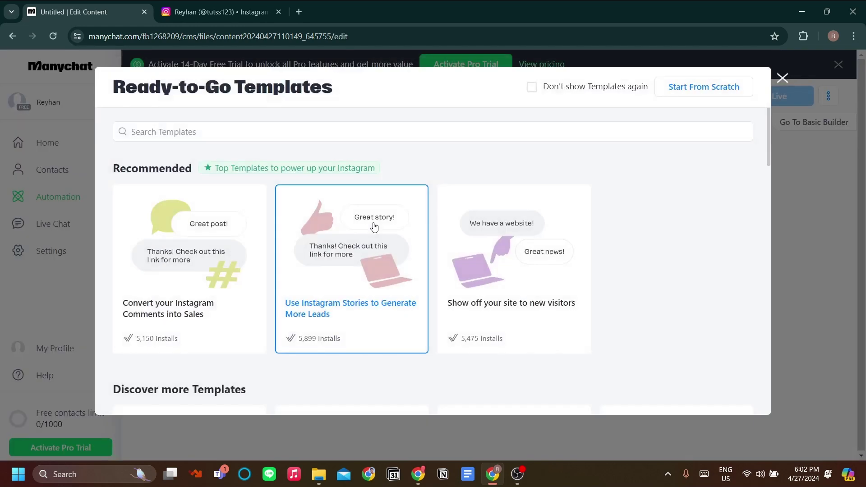
{"action": "scroll", "coordinate": [318, 238], "scroll_direction": "down", "scroll_amount": 1}
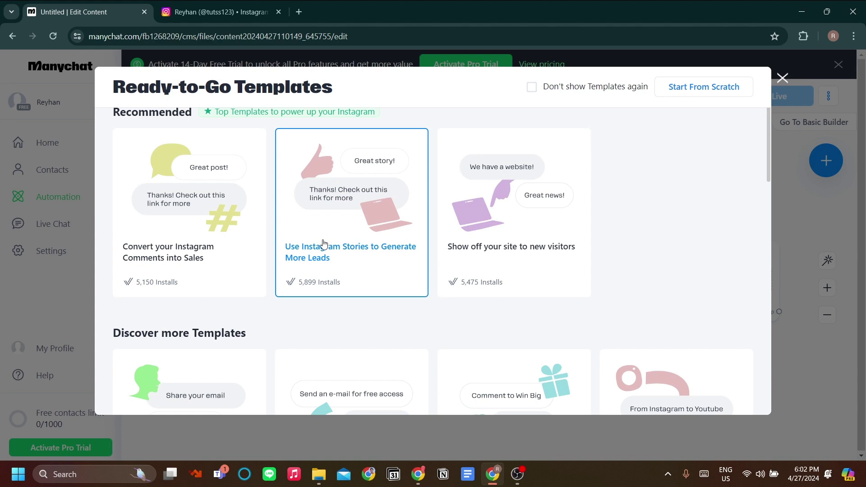
{"action": "scroll", "coordinate": [533, 279], "scroll_direction": "down", "scroll_amount": 3}
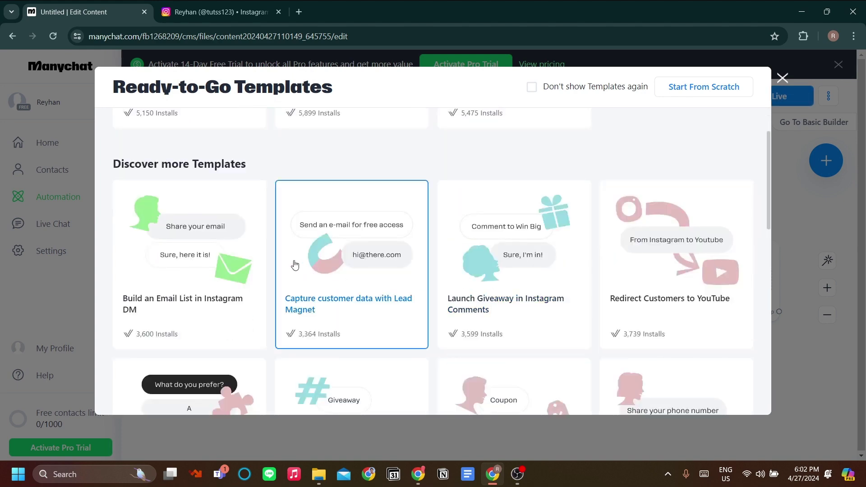
{"action": "scroll", "coordinate": [544, 274], "scroll_direction": "down", "scroll_amount": 3}
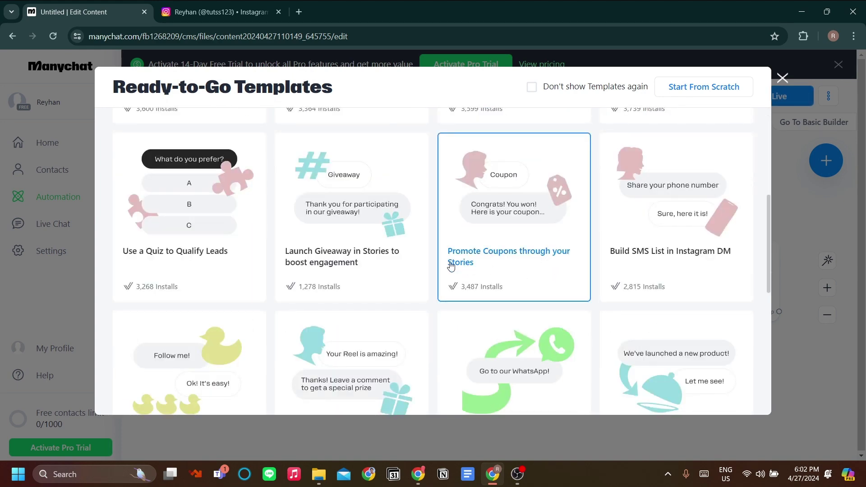
{"action": "scroll", "coordinate": [433, 257], "scroll_direction": "up", "scroll_amount": 5}
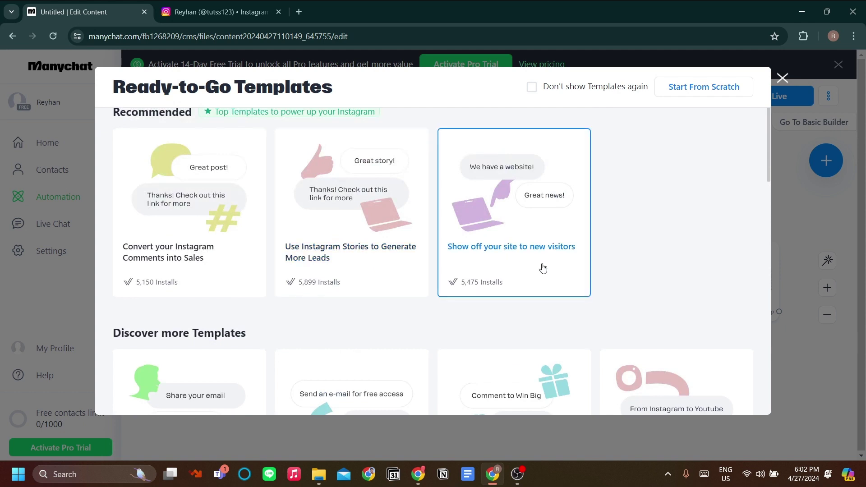
{"action": "scroll", "coordinate": [508, 244], "scroll_direction": "up", "scroll_amount": 1}
{"action": "left_click", "coordinate": [372, 136]}
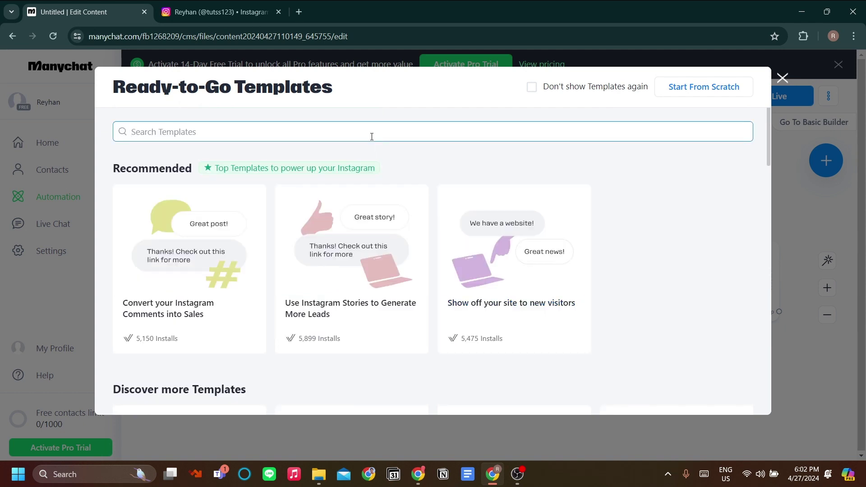
{"action": "type", "text": "comments"}
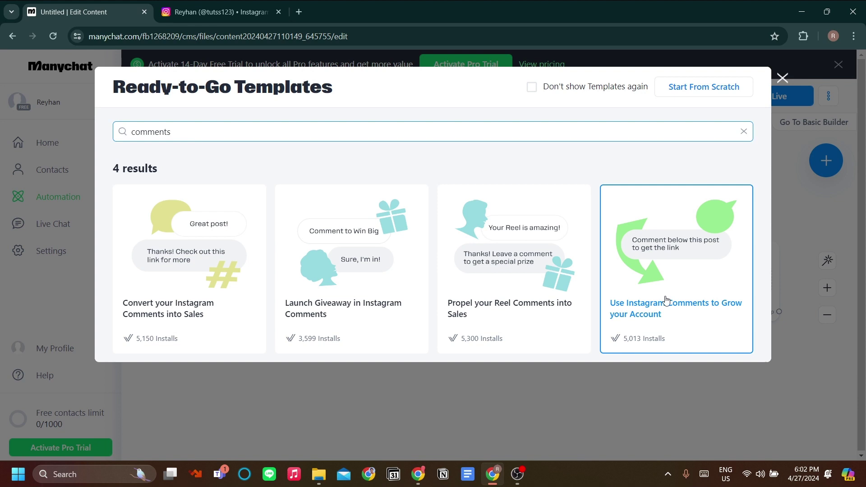
Apply the 'Use Instagram Comments to Grow your Account' template in the flow builder
{"action": "left_click", "coordinate": [693, 254]}
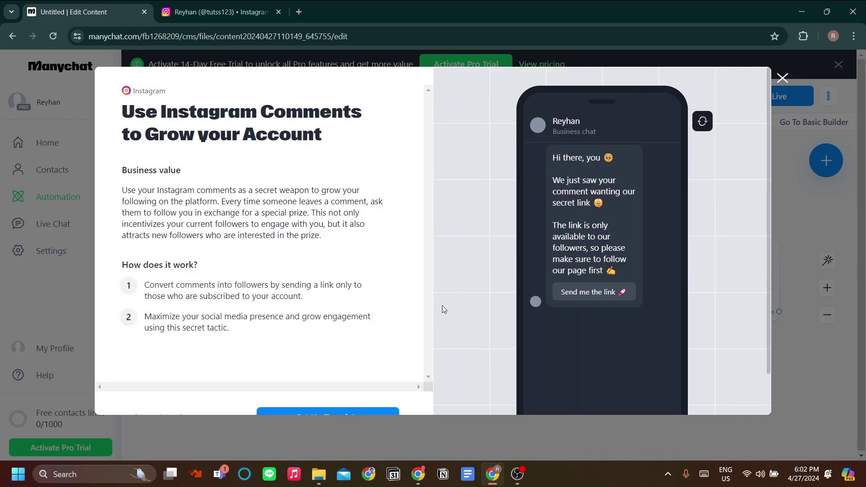
{"action": "left_click", "coordinate": [329, 371]}
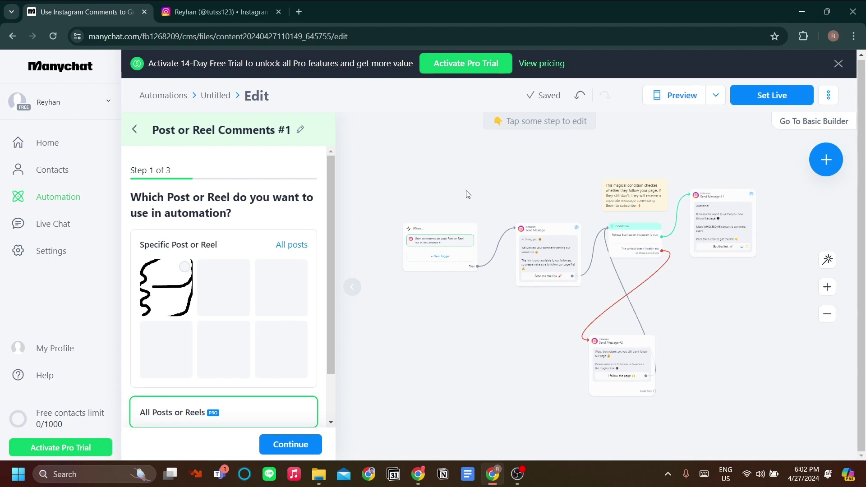
{"action": "scroll", "coordinate": [466, 195], "scroll_direction": "up", "scroll_amount": 1}
{"action": "scroll", "coordinate": [430, 304], "scroll_direction": "up", "scroll_amount": 2}
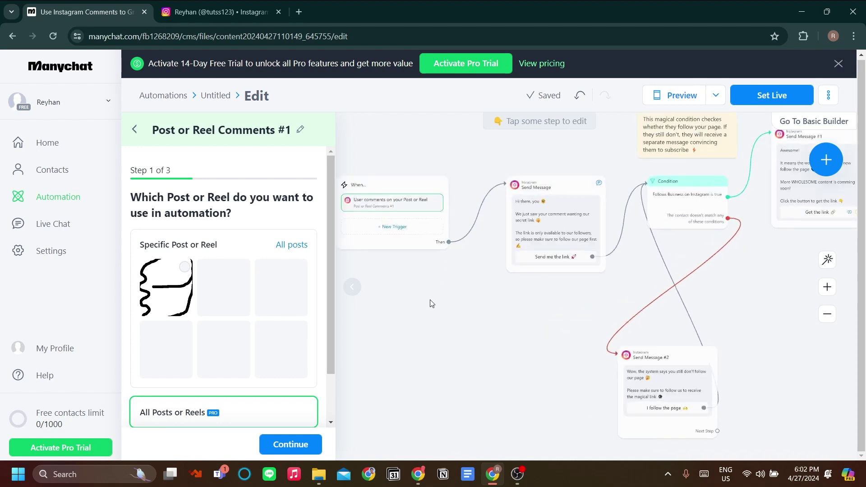
{"action": "scroll", "coordinate": [430, 304], "scroll_direction": "down", "scroll_amount": 1}
{"action": "scroll", "coordinate": [432, 302], "scroll_direction": "down", "scroll_amount": 1}
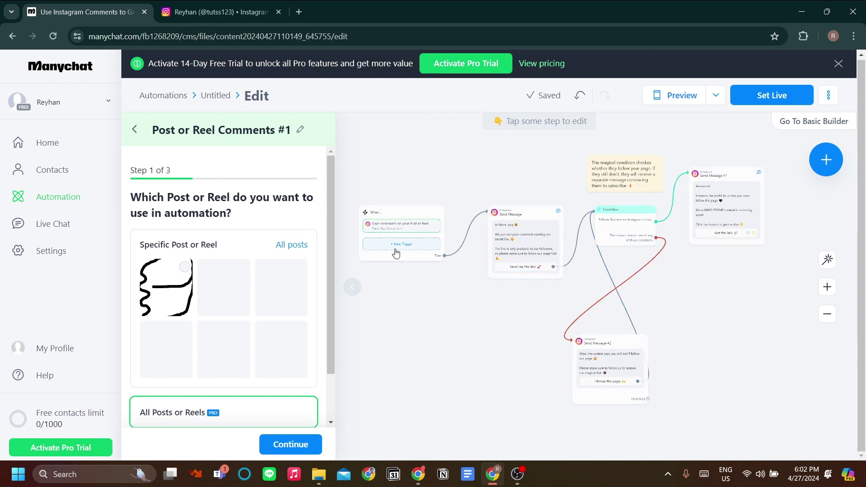
{"action": "scroll", "coordinate": [216, 254], "scroll_direction": "down", "scroll_amount": 1}
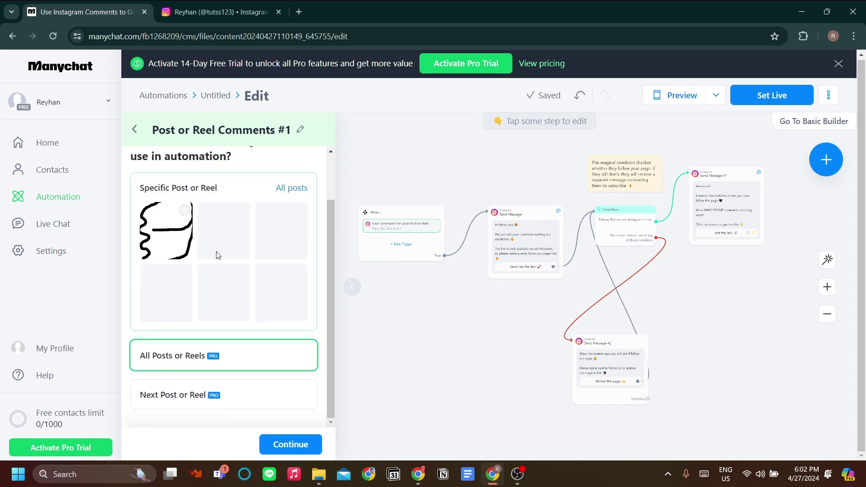
{"action": "scroll", "coordinate": [217, 255], "scroll_direction": "up", "scroll_amount": 1}
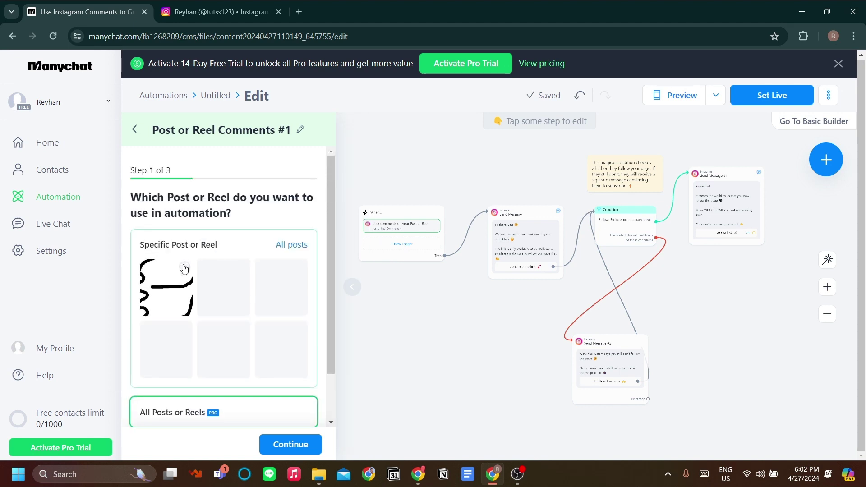
{"action": "scroll", "coordinate": [182, 215], "scroll_direction": "down", "scroll_amount": 1}
{"action": "scroll", "coordinate": [181, 231], "scroll_direction": "up", "scroll_amount": 1}
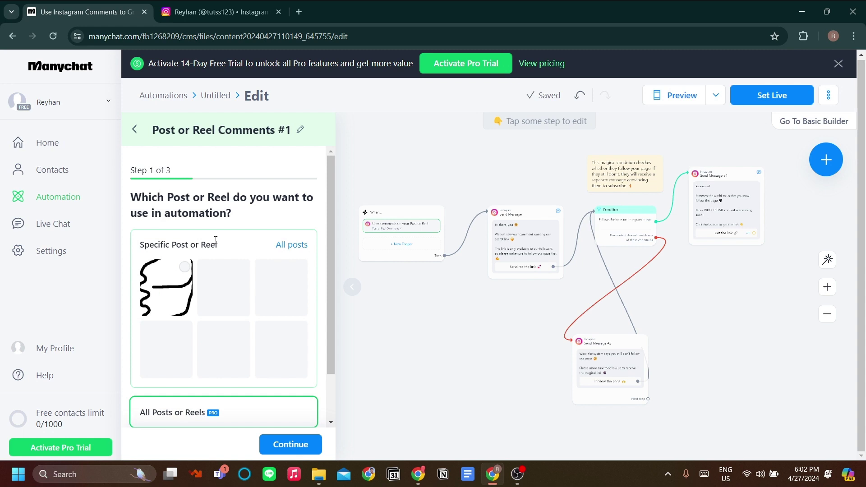
Choose the black squiggle drawing post as the trigger post and continue
{"action": "left_click", "coordinate": [183, 280]}
{"action": "mouse_move", "coordinate": [226, 245]}
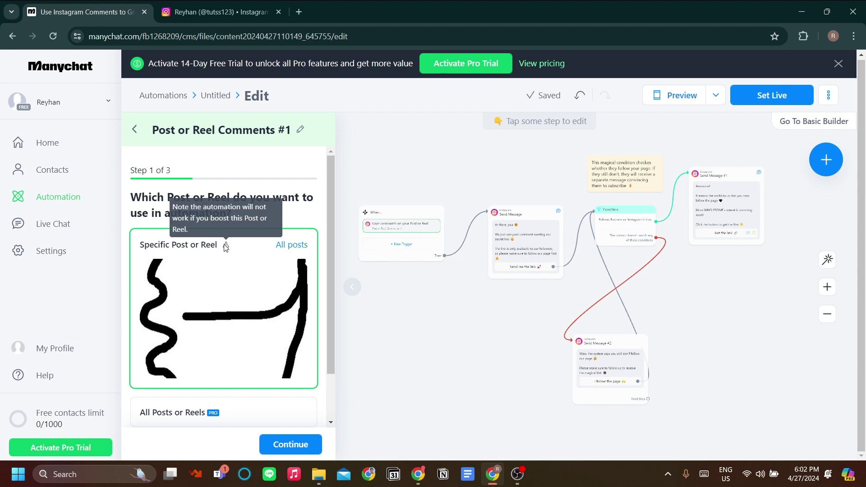
{"action": "scroll", "coordinate": [226, 247], "scroll_direction": "down", "scroll_amount": 2}
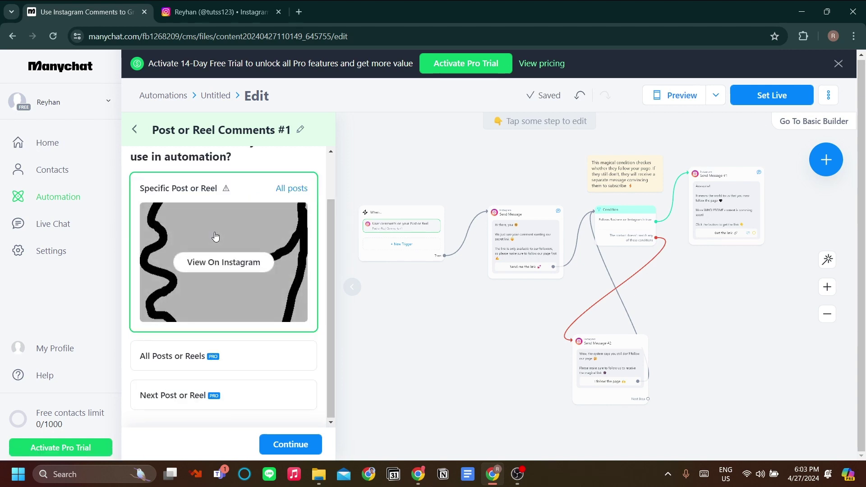
{"action": "left_click", "coordinate": [282, 444]}
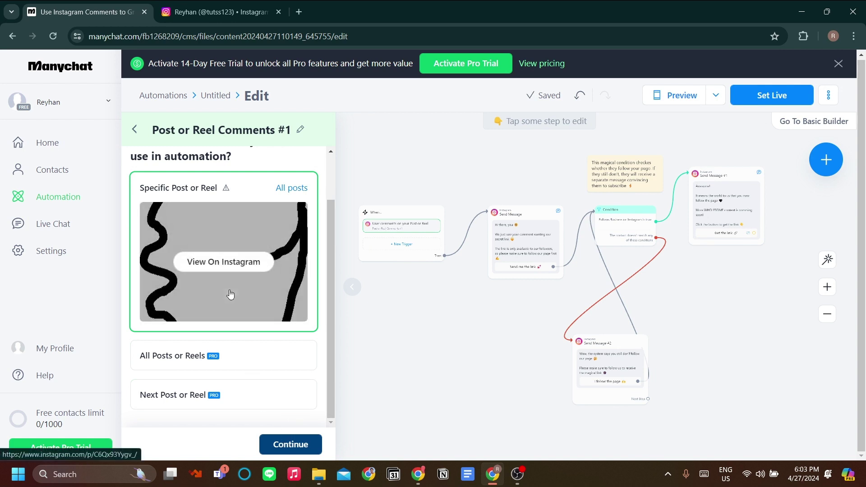
Add the keywords X, x, line and robot alongside WEBINAR
{"action": "left_click", "coordinate": [283, 445]}
{"action": "scroll", "coordinate": [226, 310], "scroll_direction": "up", "scroll_amount": 1}
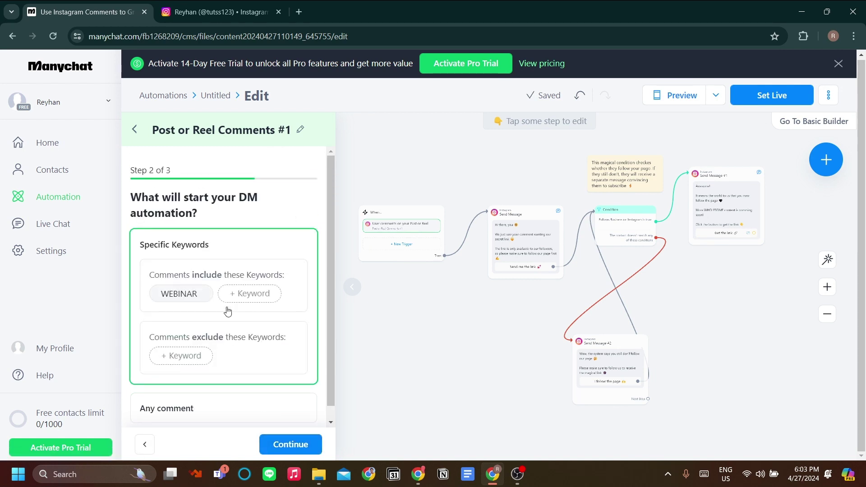
{"action": "scroll", "coordinate": [176, 278], "scroll_direction": "down", "scroll_amount": 1}
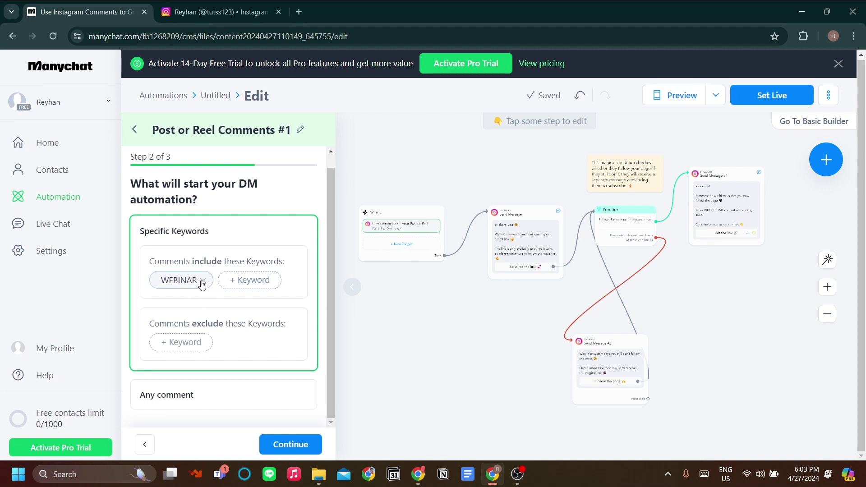
{"action": "left_click", "coordinate": [249, 280]}
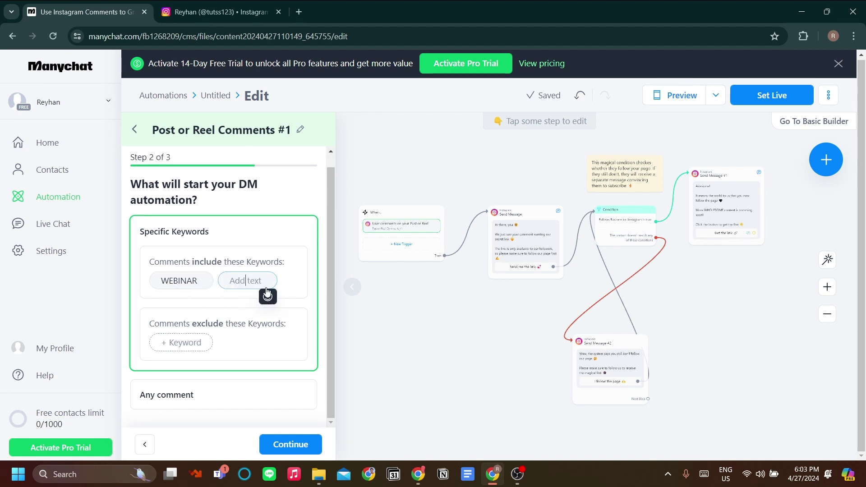
{"action": "type", "text": "X"}
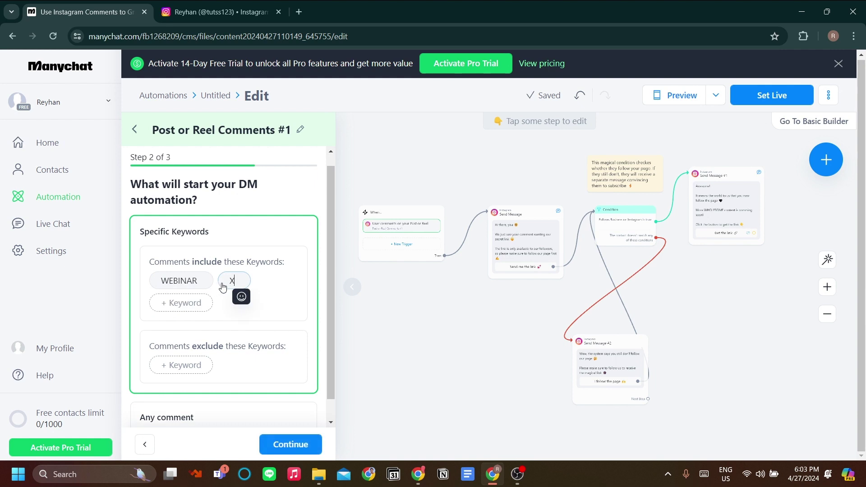
{"action": "key", "text": "Return"}
{"action": "type", "text": "x"}
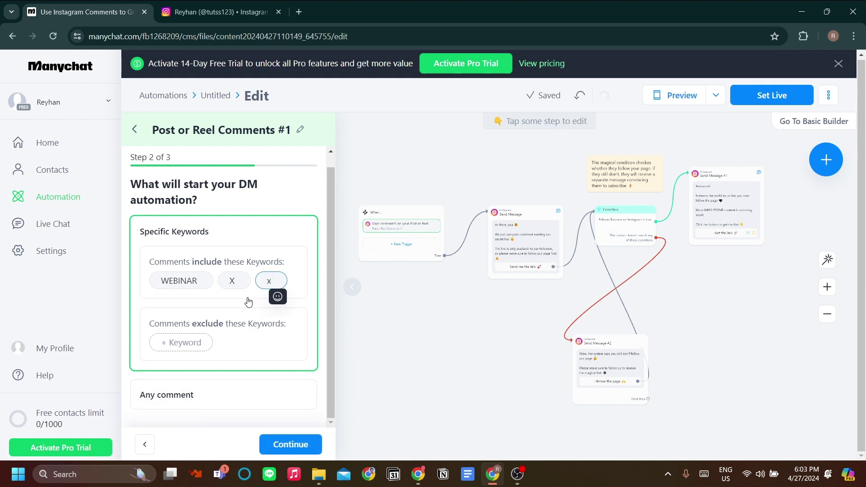
{"action": "left_click", "coordinate": [196, 303]}
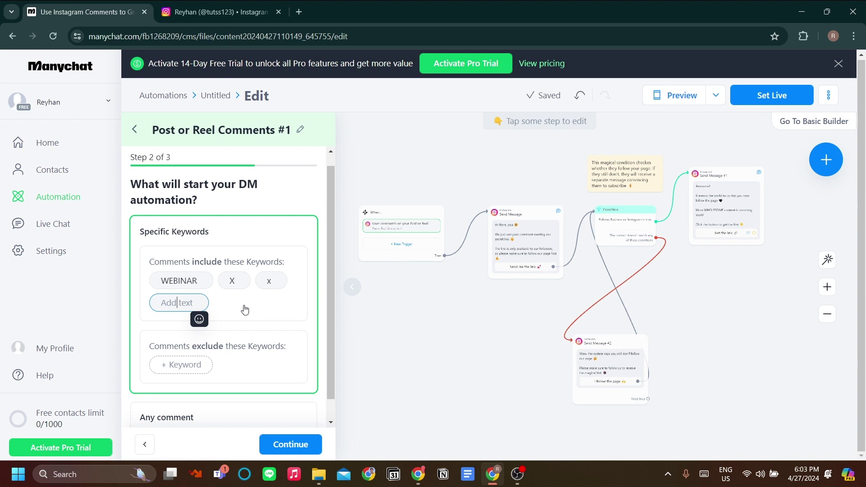
{"action": "type", "text": "line"}
{"action": "key", "text": "Return"}
{"action": "type", "text": "line"}
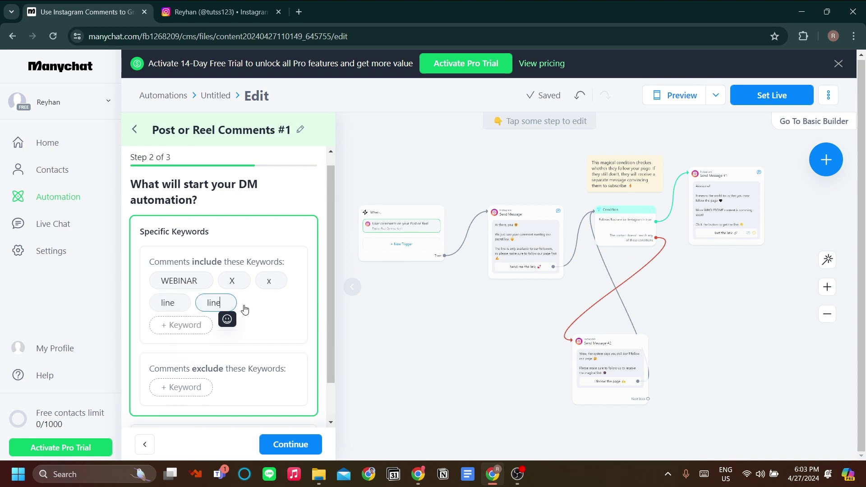
{"action": "key", "text": "BackSpace"}
{"action": "key", "text": "BackSpace"}
{"action": "key", "text": "BackSpace"}
{"action": "type", "text": "b"}
{"action": "key", "text": "BackSpace"}
{"action": "type", "text": "robot"}
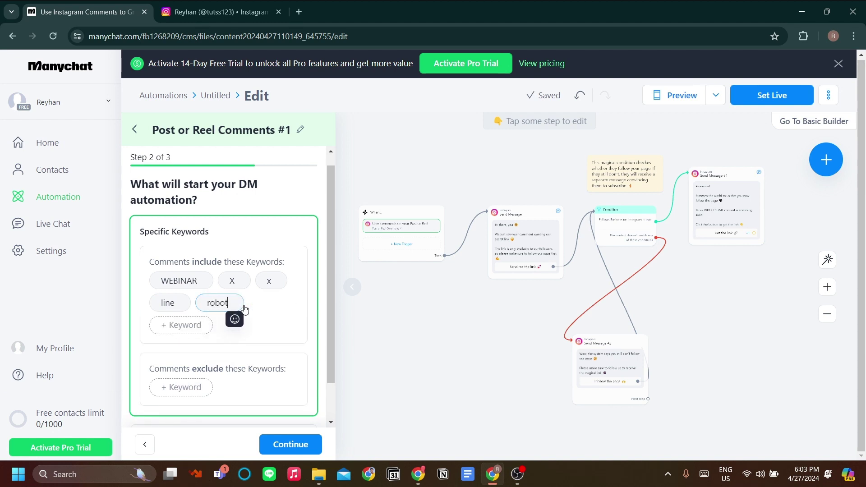
{"action": "mouse_move", "coordinate": [180, 280]}
{"action": "left_click", "coordinate": [278, 322]}
{"action": "scroll", "coordinate": [277, 322], "scroll_direction": "down", "scroll_amount": 1}
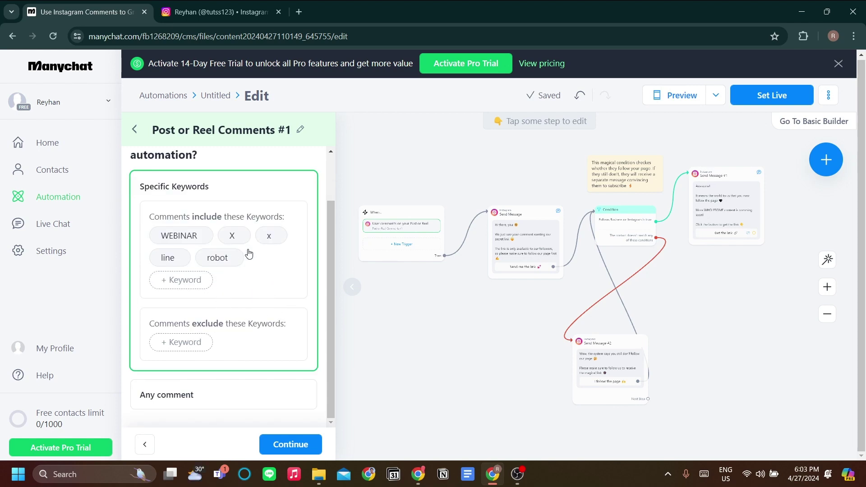
{"action": "scroll", "coordinate": [257, 261], "scroll_direction": "up", "scroll_amount": 1}
{"action": "scroll", "coordinate": [254, 310], "scroll_direction": "down", "scroll_amount": 1}
{"action": "scroll", "coordinate": [237, 369], "scroll_direction": "up", "scroll_amount": 1}
{"action": "scroll", "coordinate": [242, 348], "scroll_direction": "down", "scroll_amount": 1}
{"action": "scroll", "coordinate": [222, 315], "scroll_direction": "up", "scroll_amount": 1}
{"action": "scroll", "coordinate": [226, 358], "scroll_direction": "down", "scroll_amount": 1}
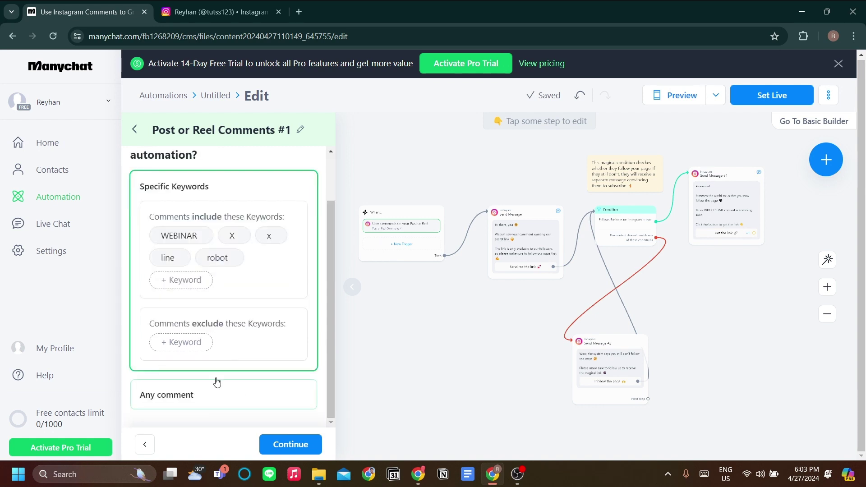
{"action": "scroll", "coordinate": [239, 304], "scroll_direction": "up", "scroll_amount": 1}
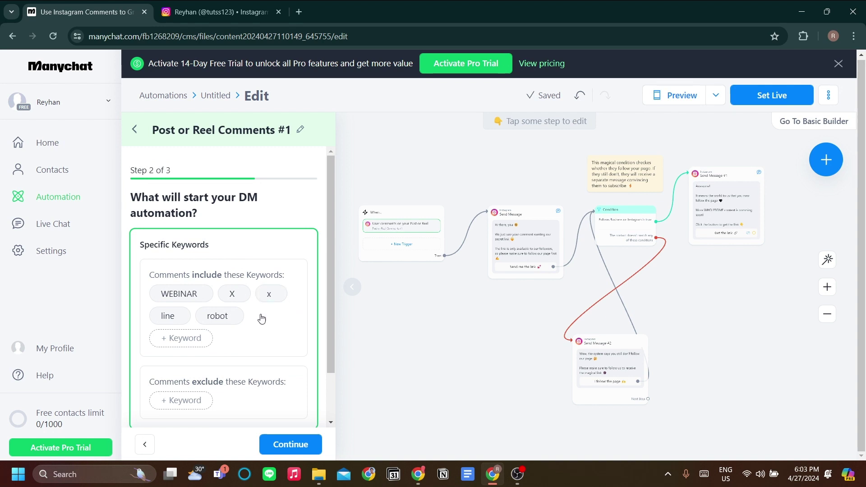
{"action": "scroll", "coordinate": [263, 324], "scroll_direction": "down", "scroll_amount": 1}
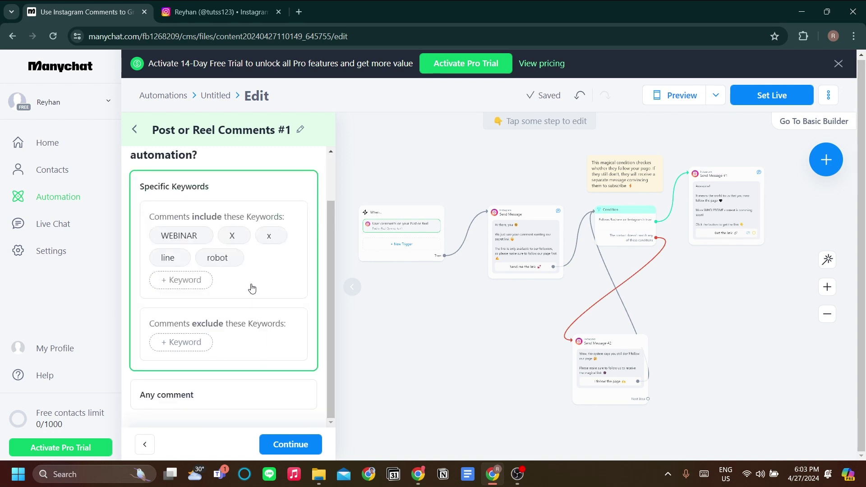
{"action": "mouse_move", "coordinate": [232, 236]}
{"action": "scroll", "coordinate": [261, 274], "scroll_direction": "up", "scroll_amount": 1}
{"action": "scroll", "coordinate": [264, 291], "scroll_direction": "down", "scroll_amount": 1}
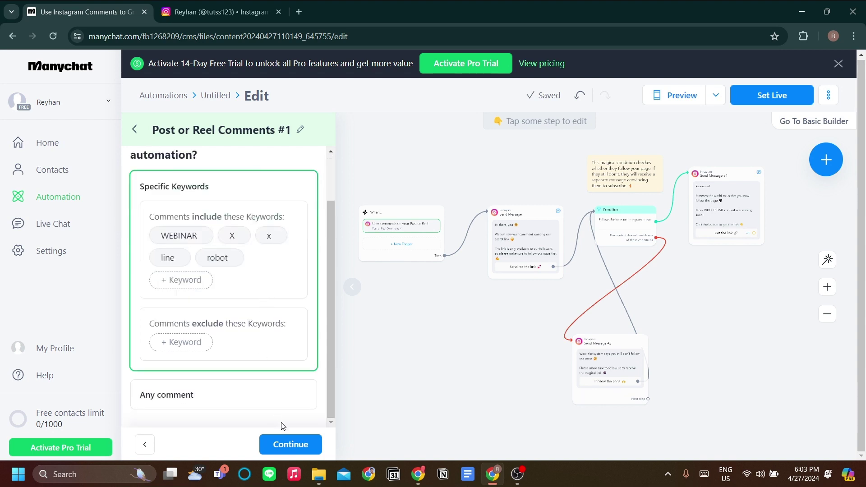
Enter random public replies 'Sent!', 'Slide into your DMs!' and 'Done!', then save the trigger
{"action": "left_click", "coordinate": [286, 445]}
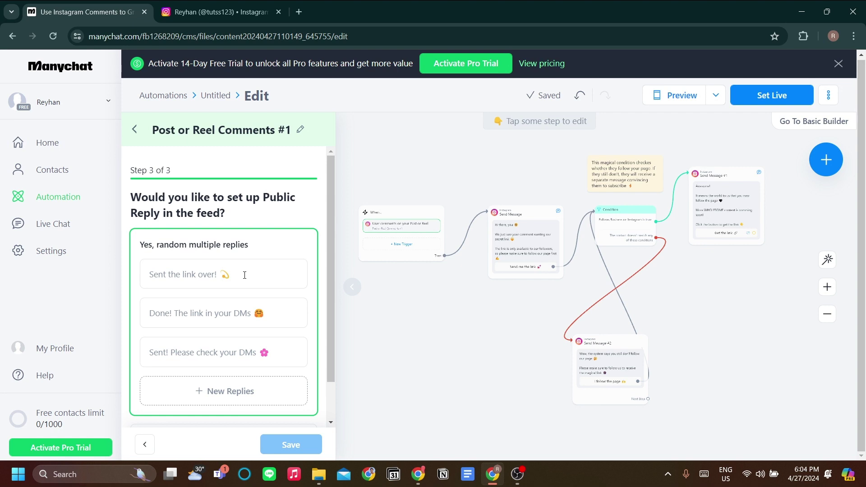
{"action": "left_click", "coordinate": [244, 275]}
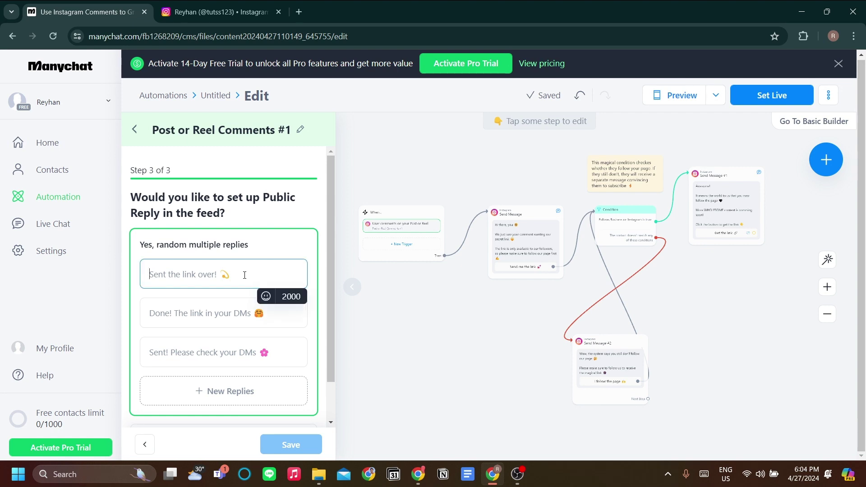
{"action": "key", "text": "Tab"}
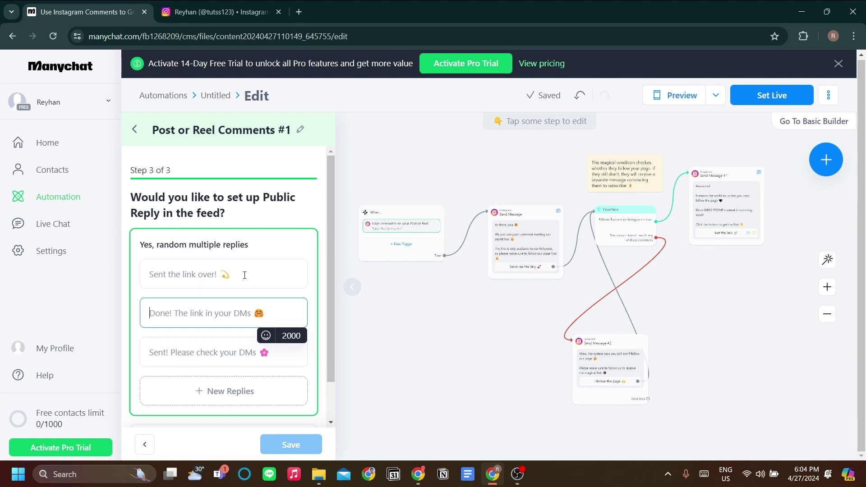
{"action": "key", "text": "shift+Tab"}
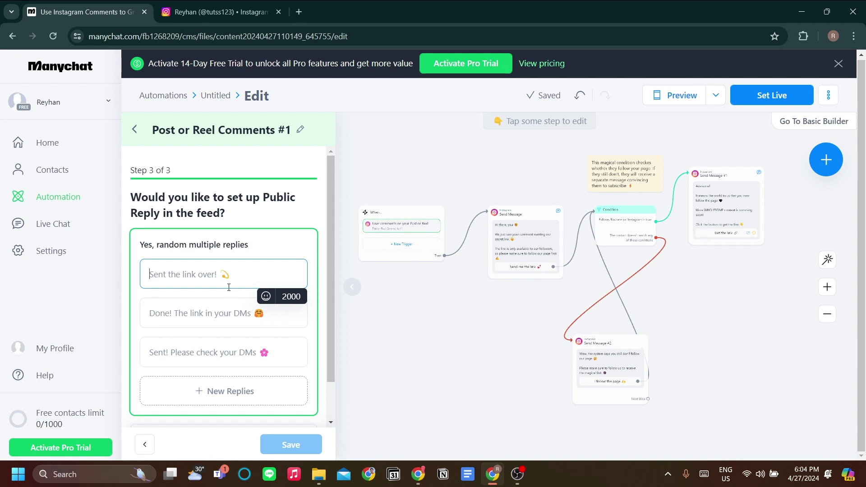
{"action": "type", "text": "Sent!"}
{"action": "left_click", "coordinate": [212, 314]}
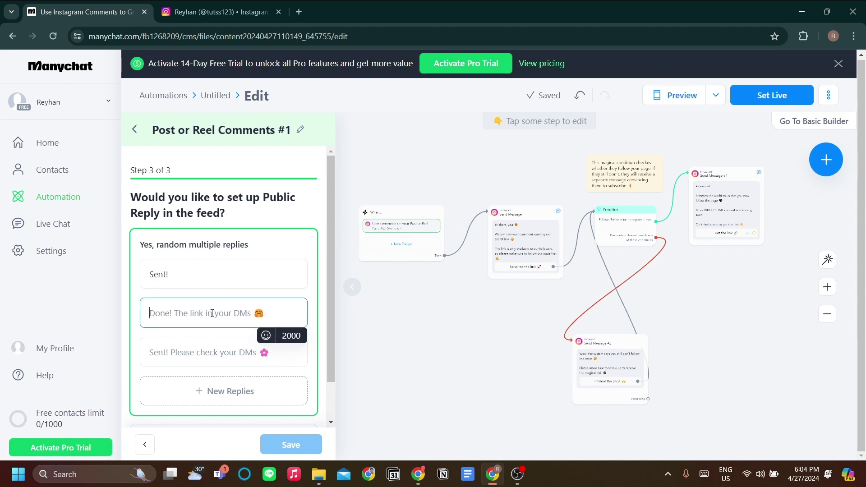
{"action": "type", "text": "Slide into "}
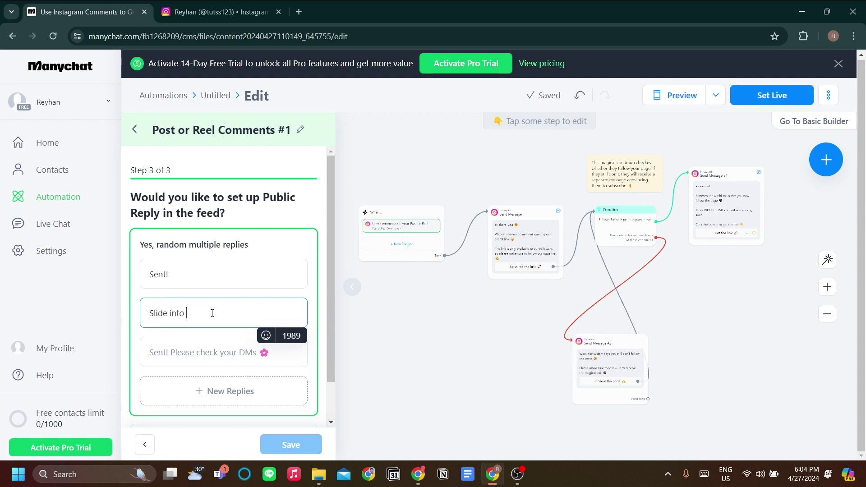
{"action": "type", "text": "your DMS"}
{"action": "left_click", "coordinate": [219, 357]}
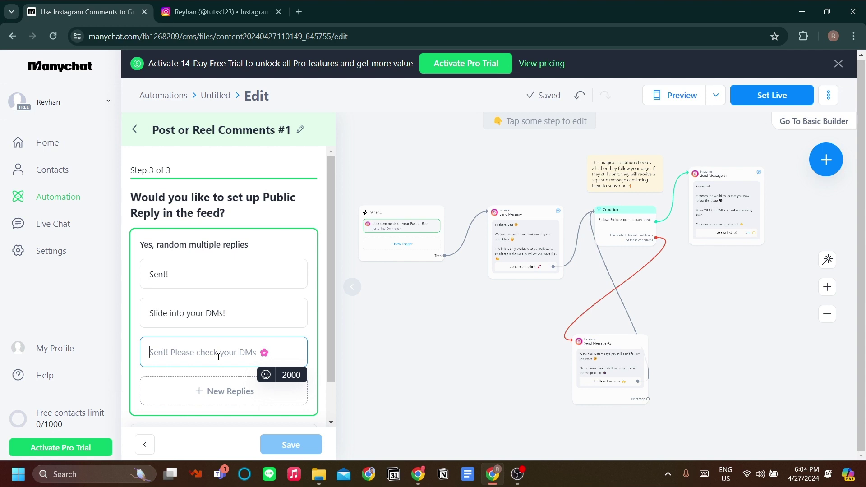
{"action": "type", "text": "Done!"}
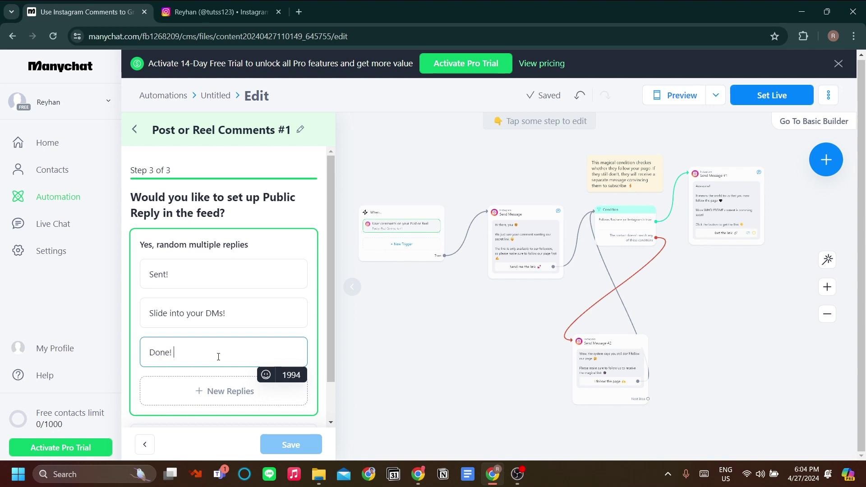
{"action": "scroll", "coordinate": [224, 339], "scroll_direction": "down", "scroll_amount": 2}
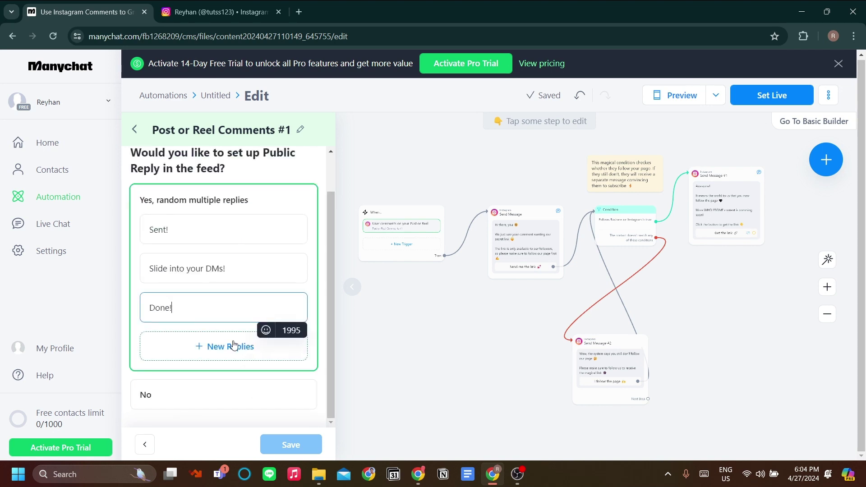
{"action": "scroll", "coordinate": [232, 344], "scroll_direction": "up", "scroll_amount": 2}
{"action": "scroll", "coordinate": [237, 291], "scroll_direction": "down", "scroll_amount": 2}
{"action": "scroll", "coordinate": [232, 302], "scroll_direction": "up", "scroll_amount": 2}
{"action": "scroll", "coordinate": [232, 298], "scroll_direction": "down", "scroll_amount": 2}
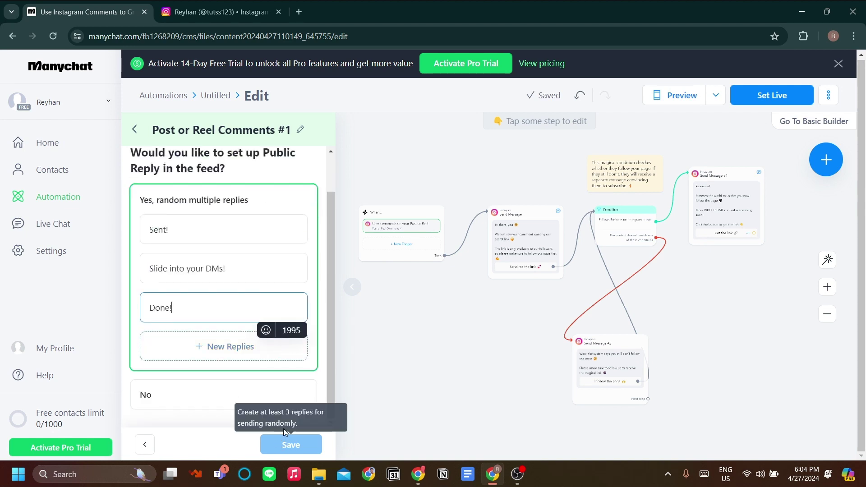
{"action": "left_click", "coordinate": [286, 447]}
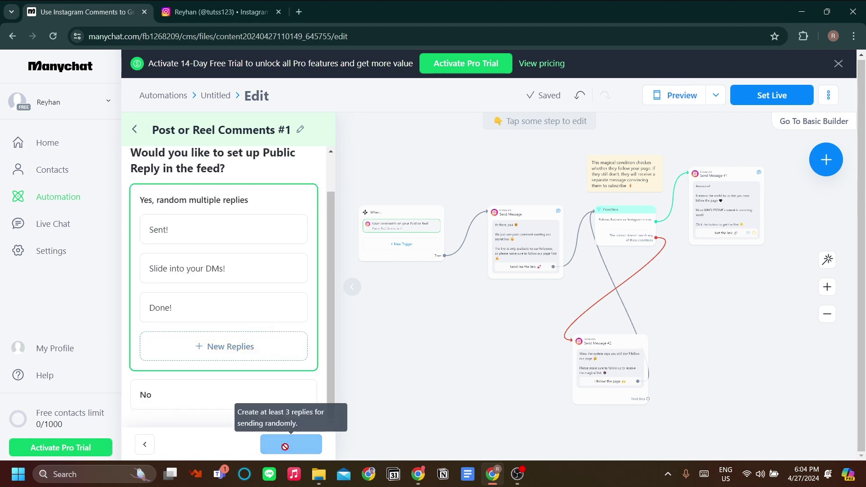
{"action": "scroll", "coordinate": [229, 306], "scroll_direction": "up", "scroll_amount": 1}
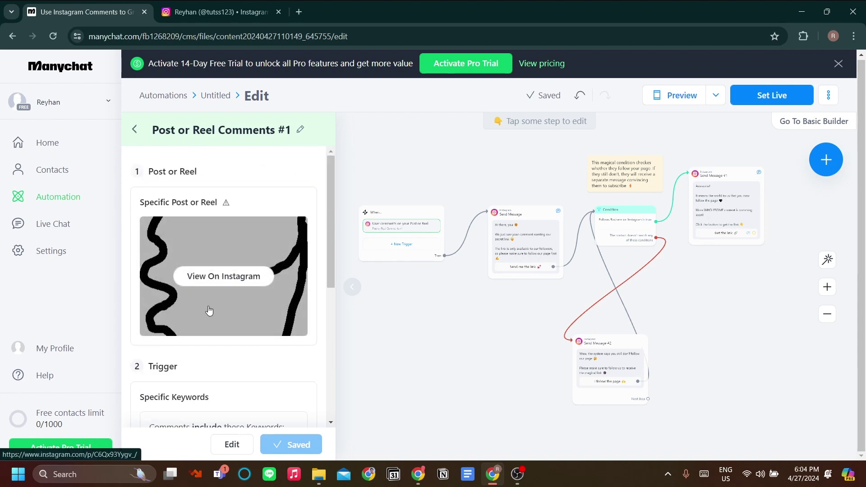
{"action": "scroll", "coordinate": [230, 321], "scroll_direction": "down", "scroll_amount": 1}
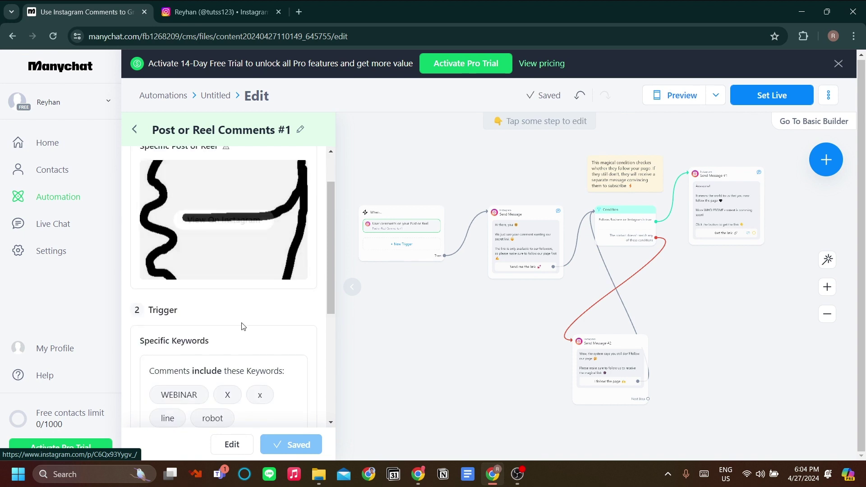
{"action": "scroll", "coordinate": [264, 331], "scroll_direction": "down", "scroll_amount": 3}
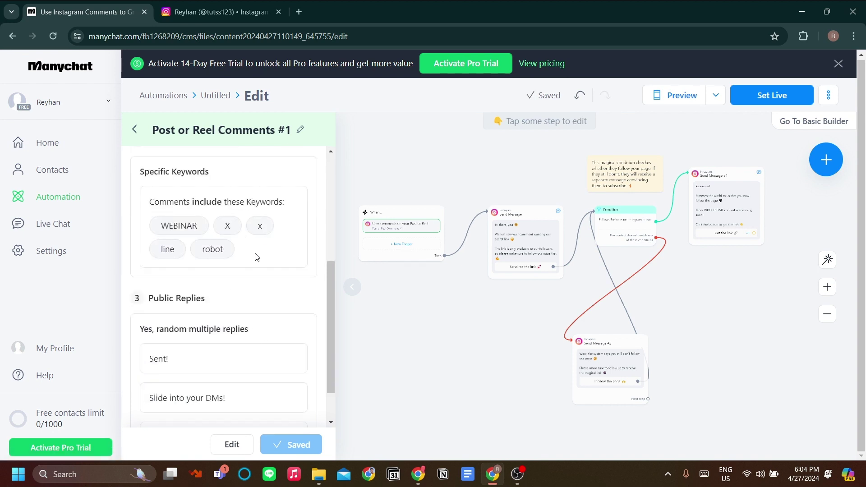
{"action": "scroll", "coordinate": [256, 257], "scroll_direction": "down", "scroll_amount": 1}
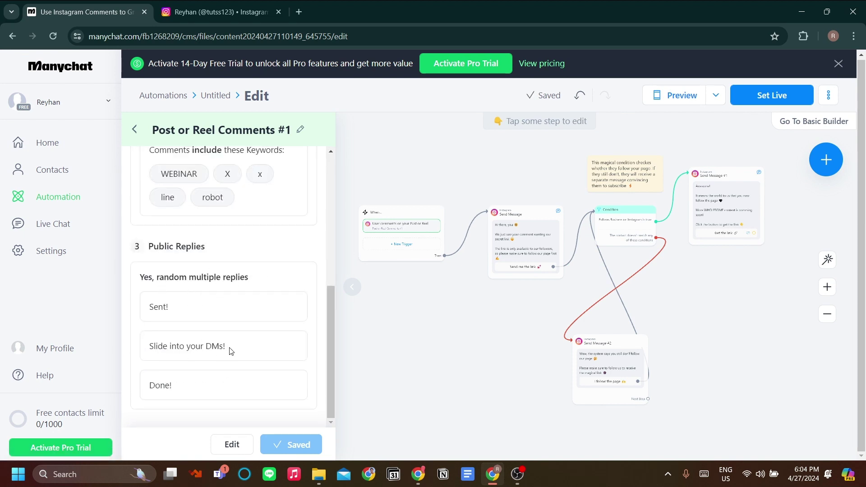
{"action": "scroll", "coordinate": [254, 354], "scroll_direction": "up", "scroll_amount": 1}
{"action": "scroll", "coordinate": [250, 364], "scroll_direction": "down", "scroll_amount": 1}
{"action": "scroll", "coordinate": [305, 357], "scroll_direction": "up", "scroll_amount": 3}
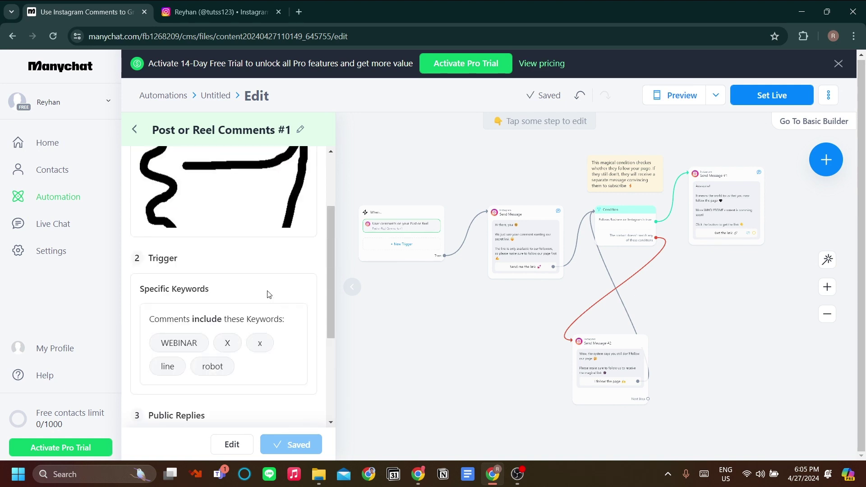
{"action": "left_click", "coordinate": [134, 131]}
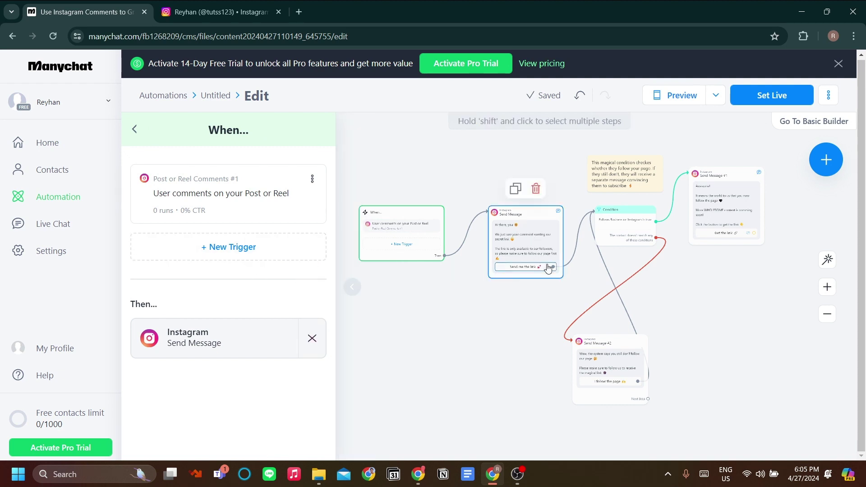
{"action": "scroll", "coordinate": [446, 259], "scroll_direction": "up", "scroll_amount": 2}
{"action": "scroll", "coordinate": [445, 259], "scroll_direction": "up", "scroll_amount": 3}
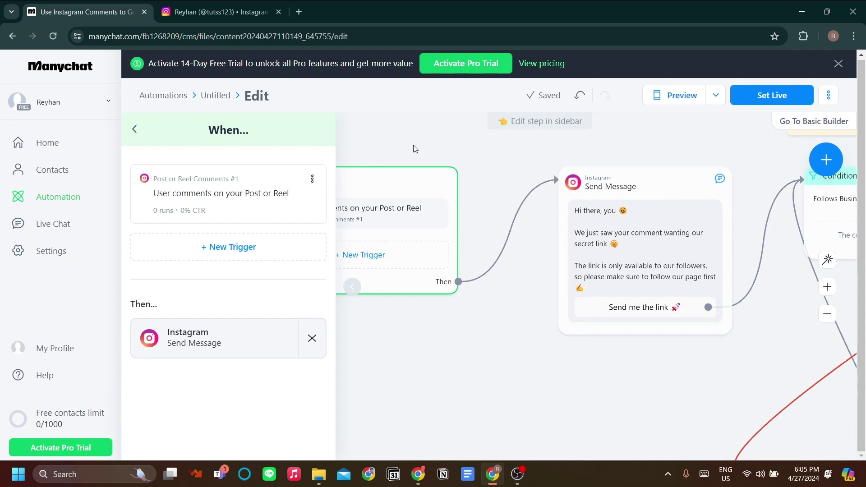
Pan the canvas to the first Send Message step and open its greeting for editing
{"action": "left_click_drag", "start_coordinate": [412, 147], "coordinate": [580, 174]}
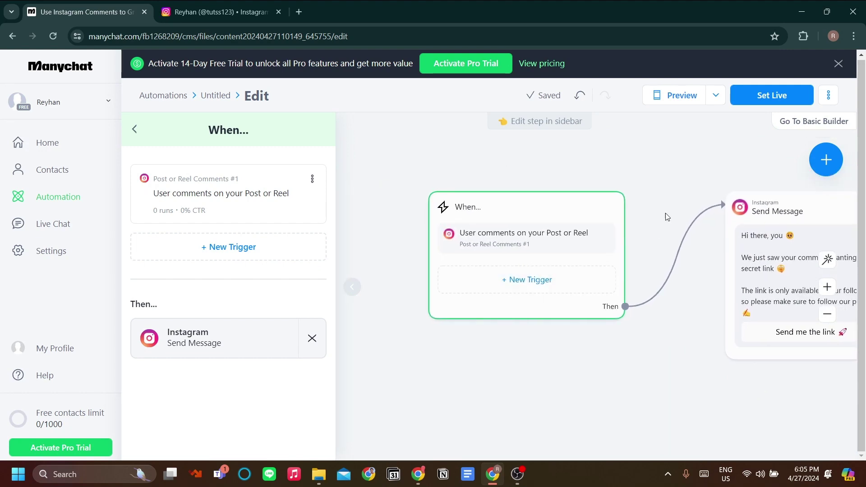
{"action": "left_click_drag", "start_coordinate": [666, 217], "coordinate": [598, 219]}
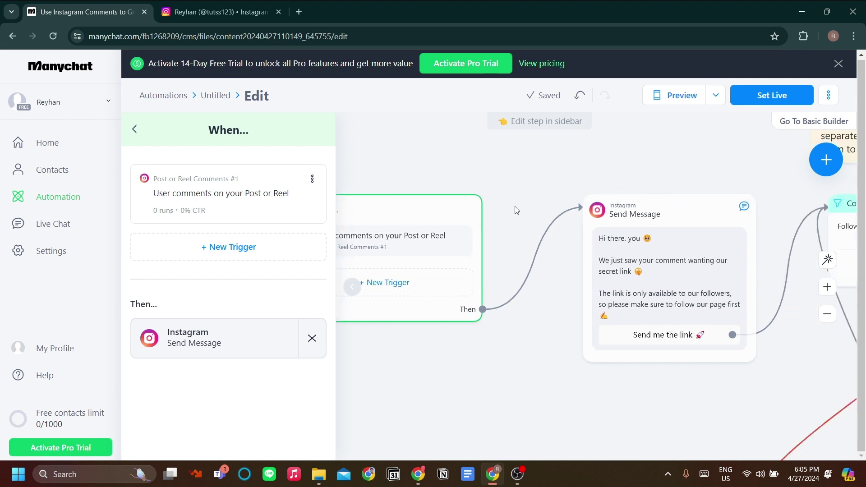
{"action": "left_click_drag", "start_coordinate": [621, 195], "coordinate": [574, 250]}
{"action": "left_click", "coordinate": [613, 293]}
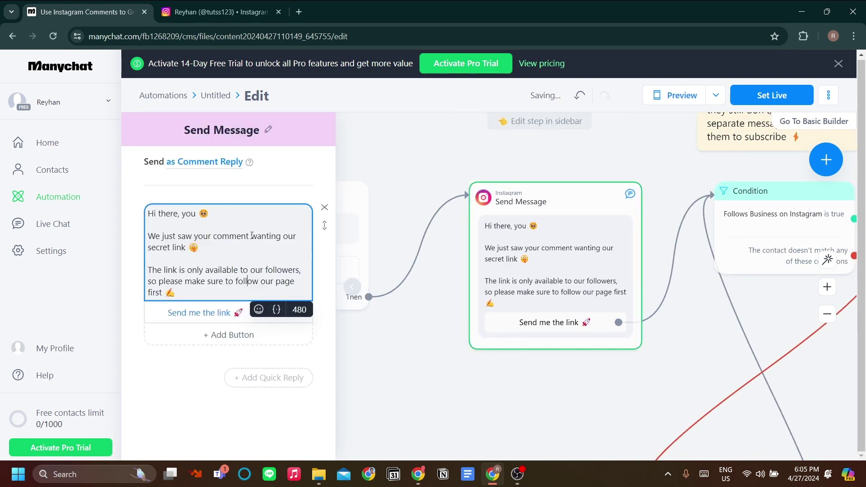
{"action": "triple_click", "coordinate": [255, 250]}
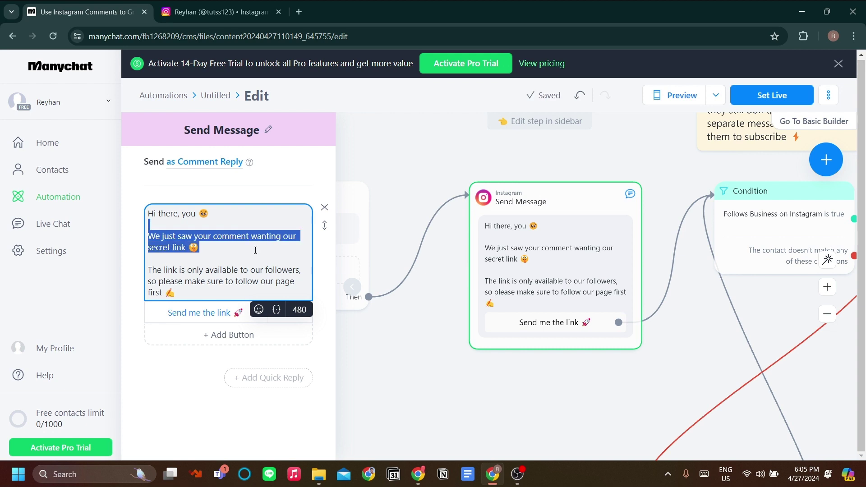
{"action": "left_click", "coordinate": [211, 315]}
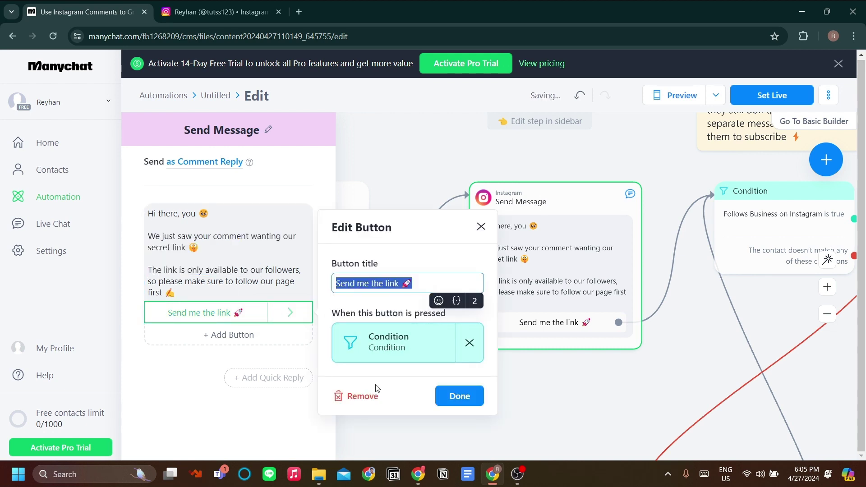
{"action": "left_click", "coordinate": [294, 313]}
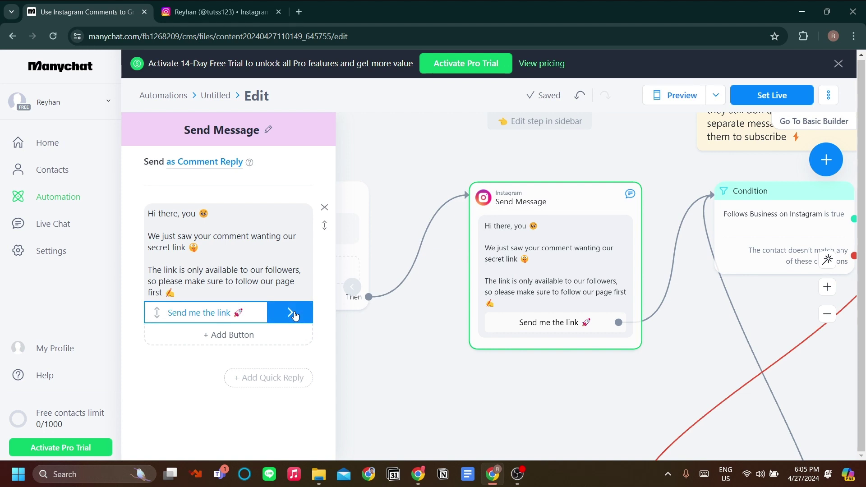
{"action": "left_click", "coordinate": [263, 315]}
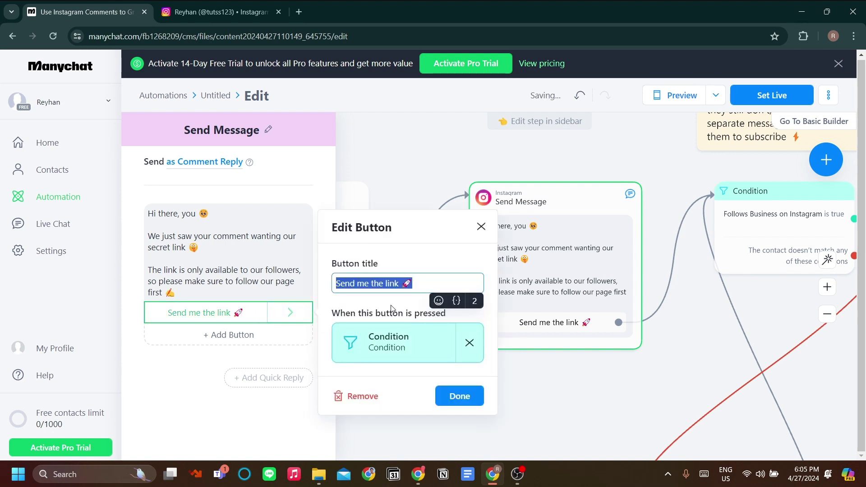
{"action": "left_click", "coordinate": [294, 321]}
{"action": "left_click", "coordinate": [298, 319]}
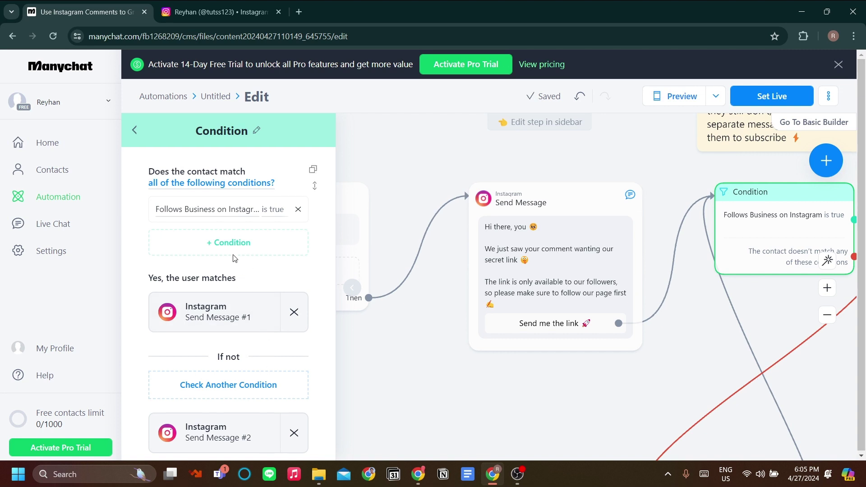
{"action": "mouse_move", "coordinate": [211, 178]}
{"action": "left_click", "coordinate": [135, 131]}
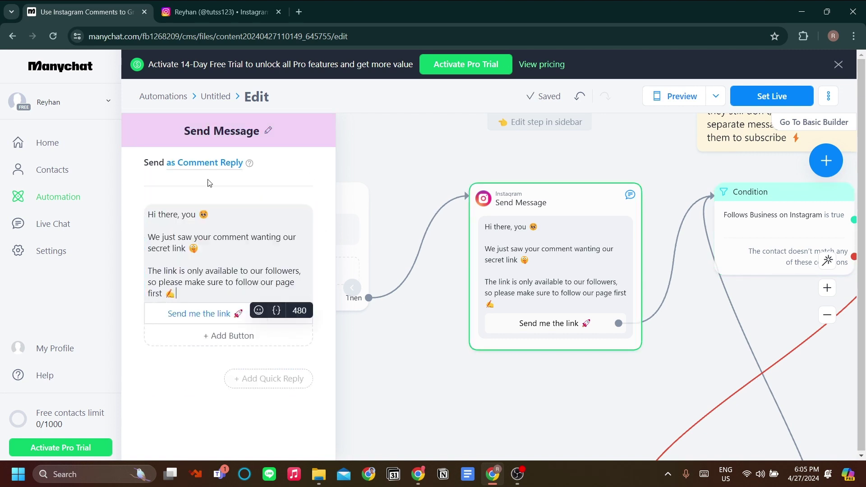
{"action": "mouse_move", "coordinate": [228, 314]}
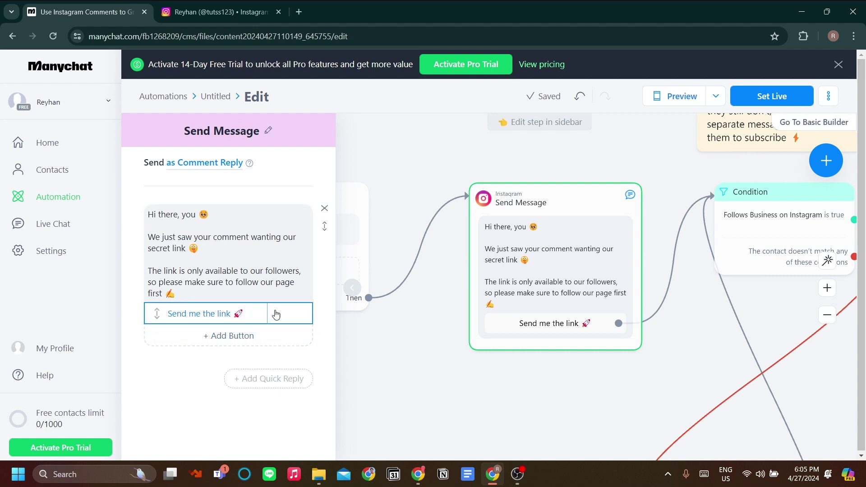
{"action": "left_click", "coordinate": [276, 314]}
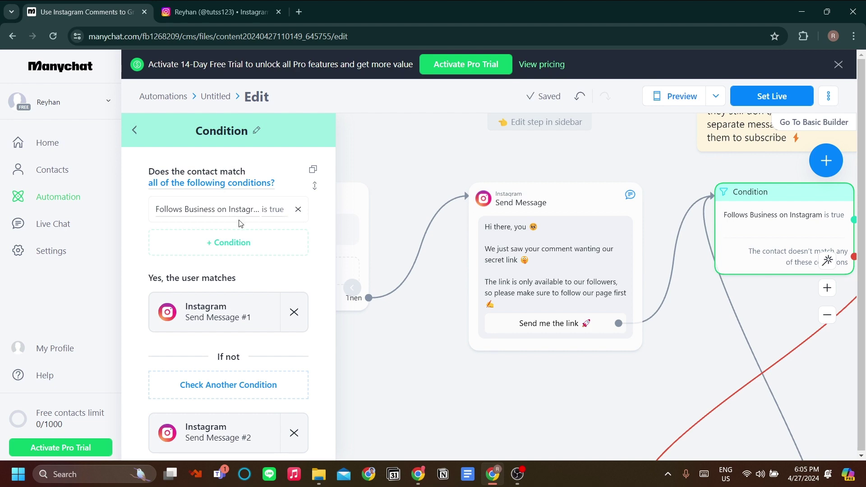
{"action": "left_click", "coordinate": [135, 131]}
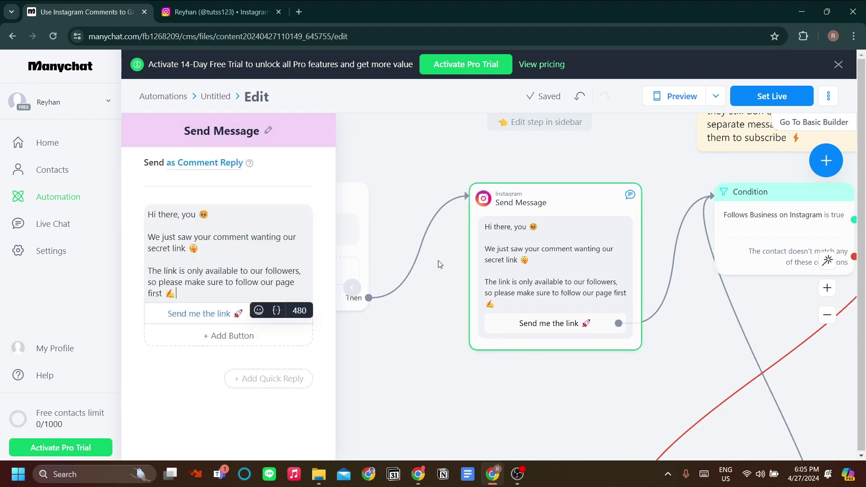
{"action": "scroll", "coordinate": [438, 261], "scroll_direction": "down", "scroll_amount": 2}
{"action": "scroll", "coordinate": [501, 277], "scroll_direction": "down", "scroll_amount": 1}
{"action": "scroll", "coordinate": [559, 298], "scroll_direction": "down", "scroll_amount": 1}
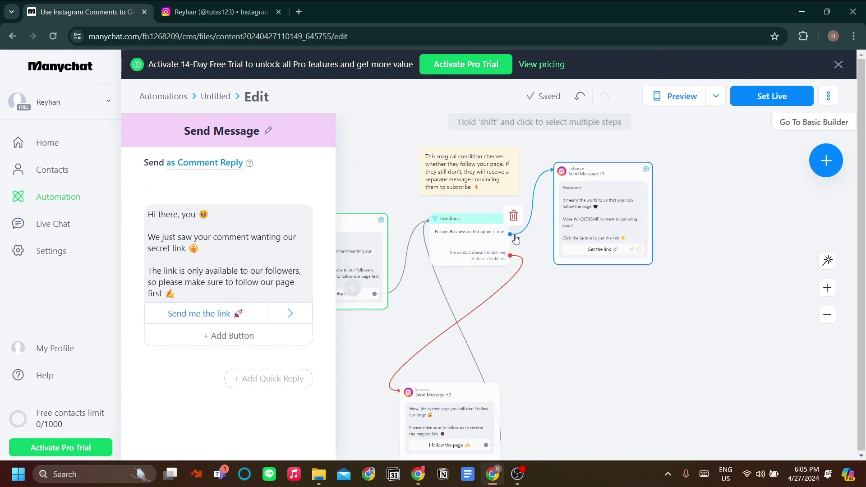
{"action": "scroll", "coordinate": [654, 242], "scroll_direction": "up", "scroll_amount": 2}
{"action": "scroll", "coordinate": [655, 242], "scroll_direction": "up", "scroll_amount": 2}
{"action": "scroll", "coordinate": [654, 242], "scroll_direction": "down", "scroll_amount": 2}
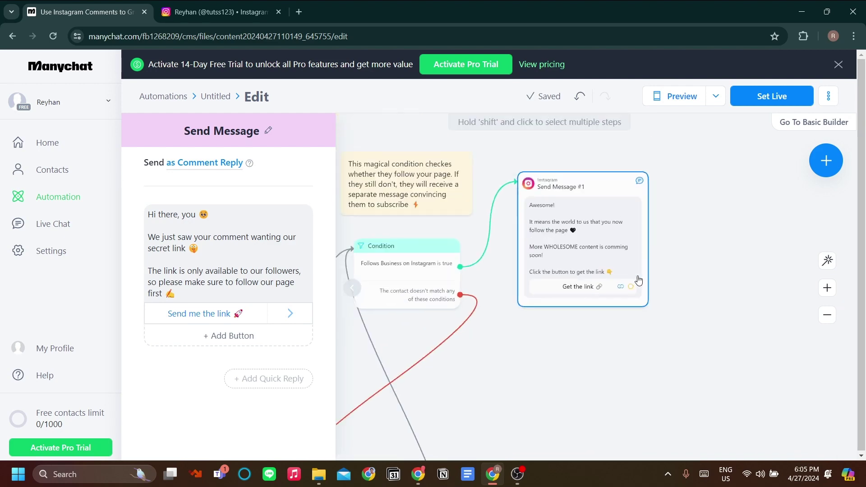
{"action": "scroll", "coordinate": [621, 288], "scroll_direction": "up", "scroll_amount": 1}
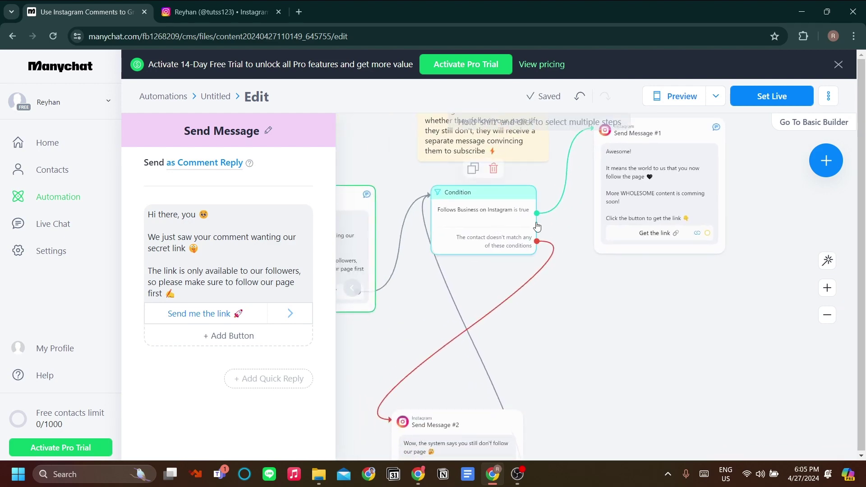
{"action": "scroll", "coordinate": [644, 223], "scroll_direction": "up", "scroll_amount": 1}
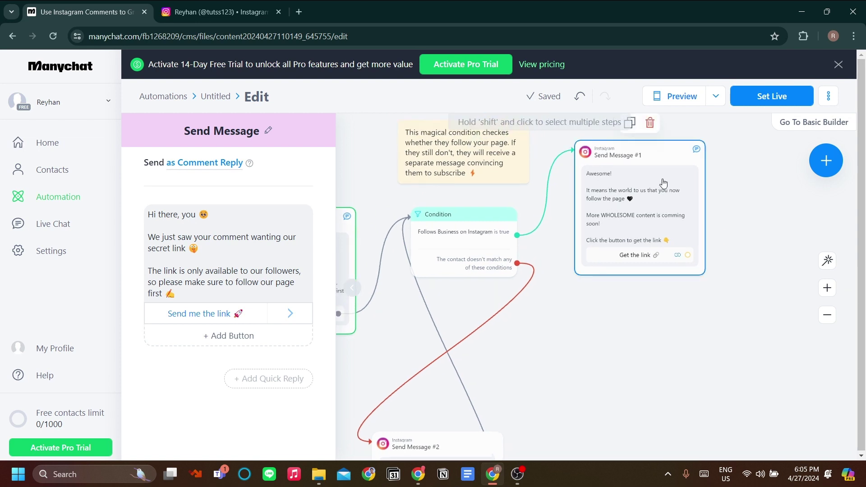
{"action": "scroll", "coordinate": [554, 271], "scroll_direction": "down", "scroll_amount": 3}
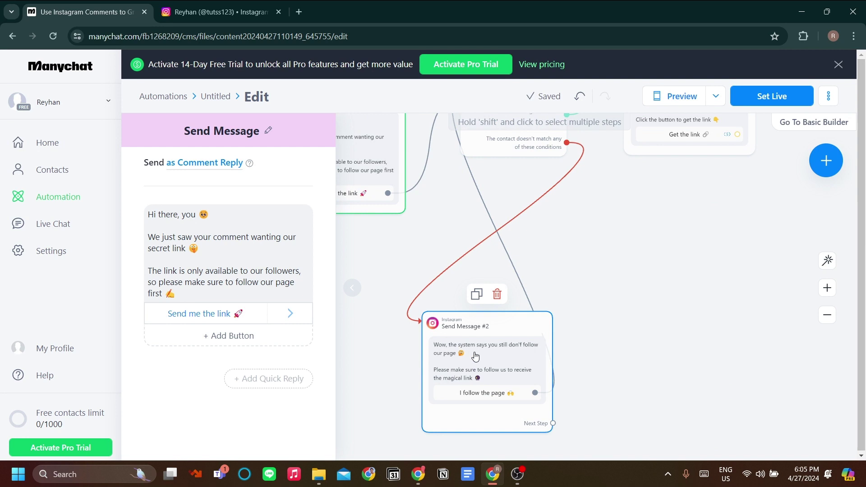
Review non-follower Send Message #2, then open Send Message #1 with its Get the link button
{"action": "left_click", "coordinate": [477, 356]}
{"action": "scroll", "coordinate": [573, 359], "scroll_direction": "down", "scroll_amount": 2}
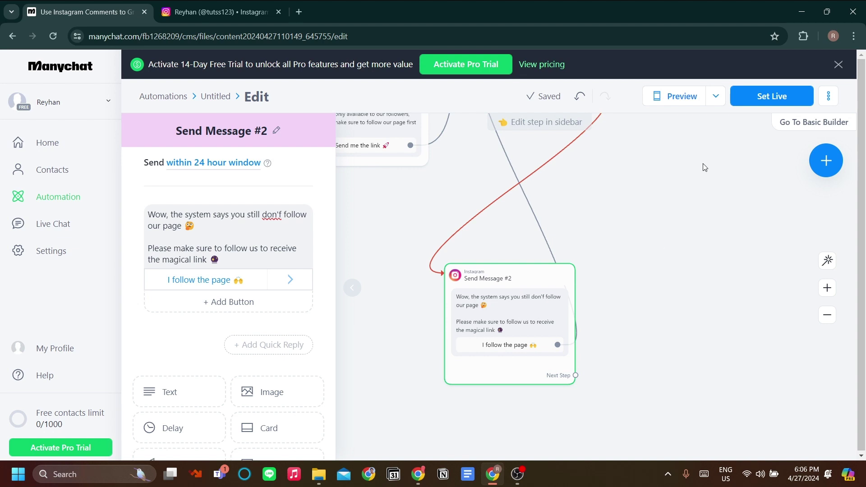
{"action": "scroll", "coordinate": [703, 168], "scroll_direction": "up", "scroll_amount": 3}
{"action": "scroll", "coordinate": [599, 275], "scroll_direction": "up", "scroll_amount": 3}
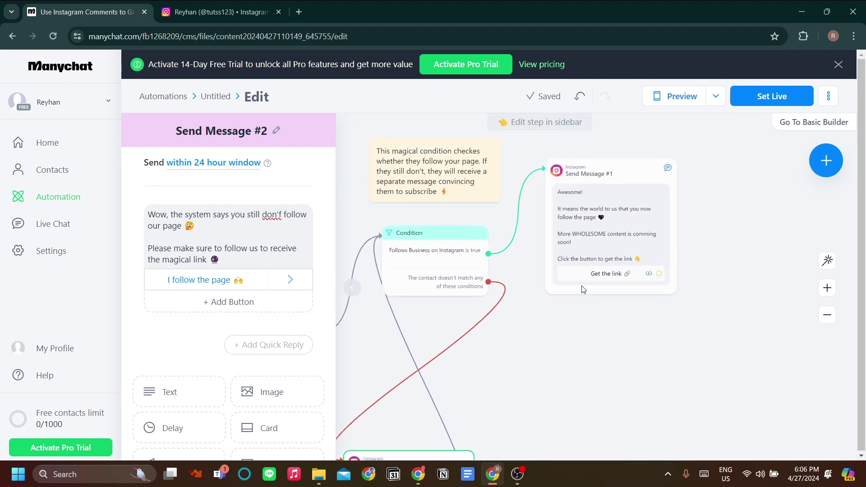
{"action": "left_click", "coordinate": [596, 223]}
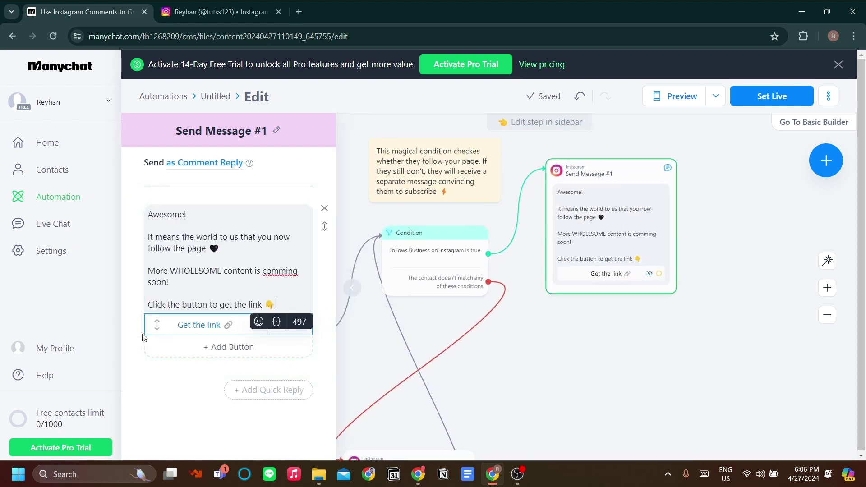
Delete the YouTube link action from the Get the link button
{"action": "left_click", "coordinate": [193, 332]}
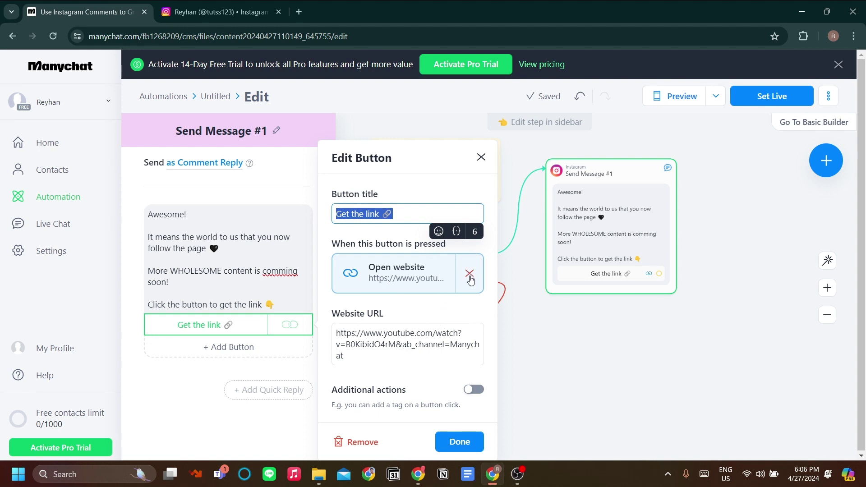
{"action": "left_click", "coordinate": [469, 282]}
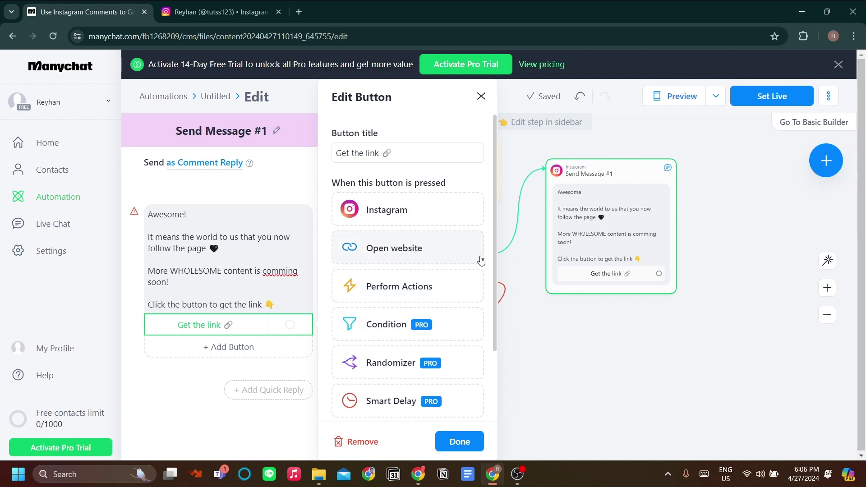
{"action": "left_click", "coordinate": [601, 308]}
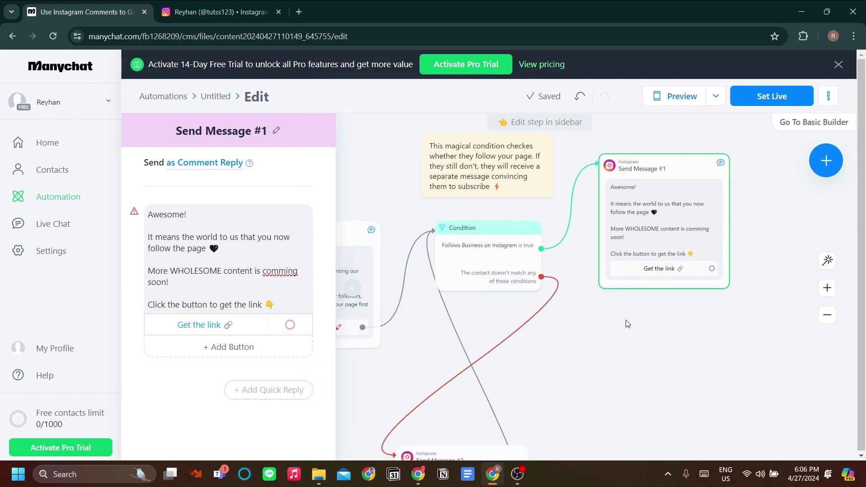
Give the Get the link button an Open website action, leaving the URL field empty
{"action": "left_click", "coordinate": [656, 272]}
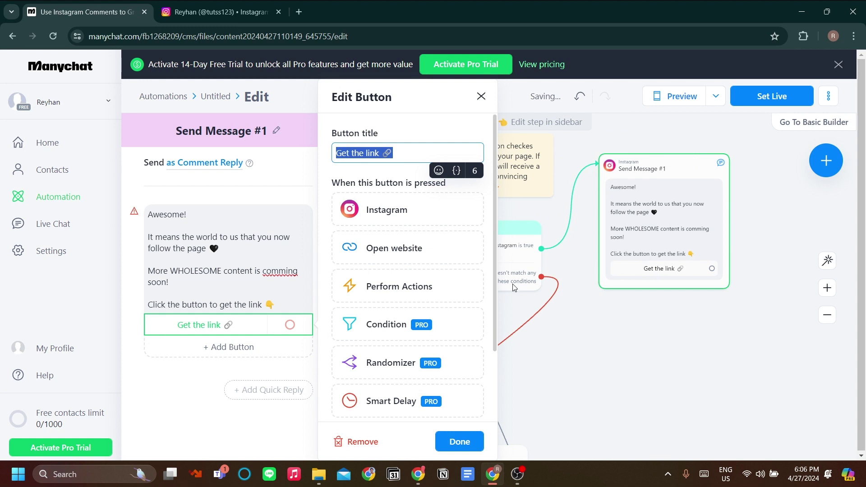
{"action": "left_click", "coordinate": [406, 250]}
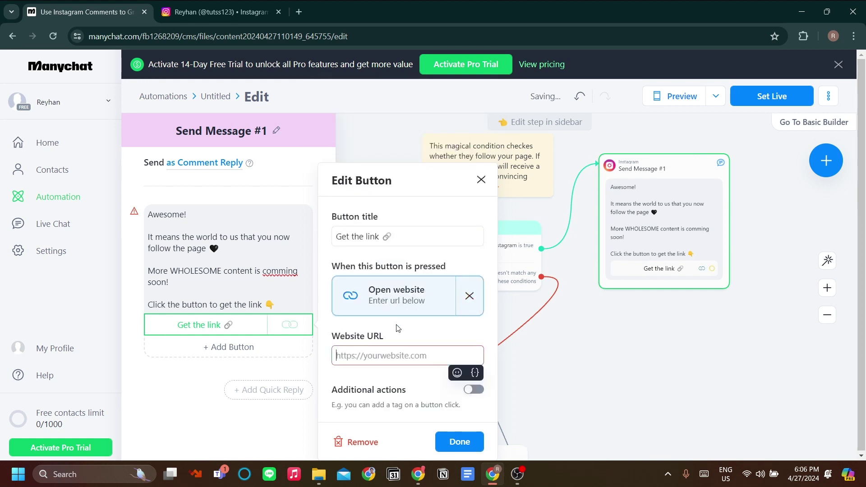
{"action": "type", "text": "adaw"}
{"action": "double_click", "coordinate": [401, 350]}
{"action": "key", "text": "BackSpace"}
{"action": "left_click", "coordinate": [540, 371]}
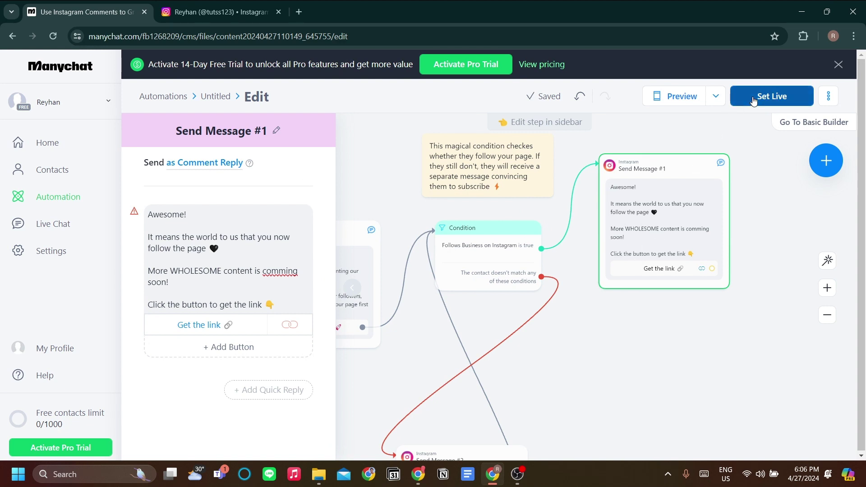
Try Set Live, close the Send Message #1 editor, and dismiss the free-plan upgrade warning
{"action": "left_click", "coordinate": [772, 96]}
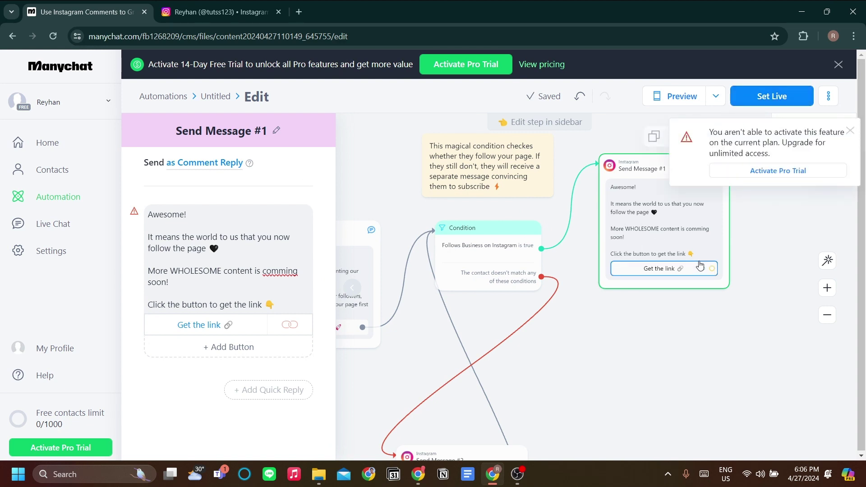
{"action": "left_click", "coordinate": [792, 265]}
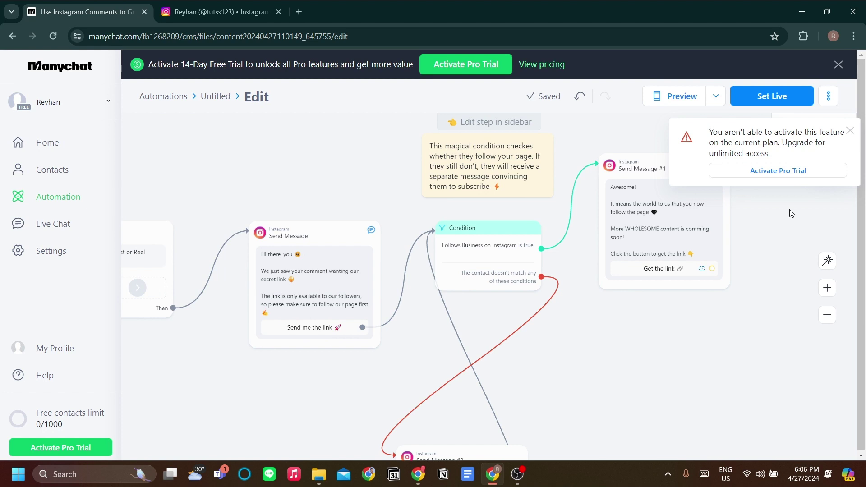
{"action": "left_click", "coordinate": [848, 132]}
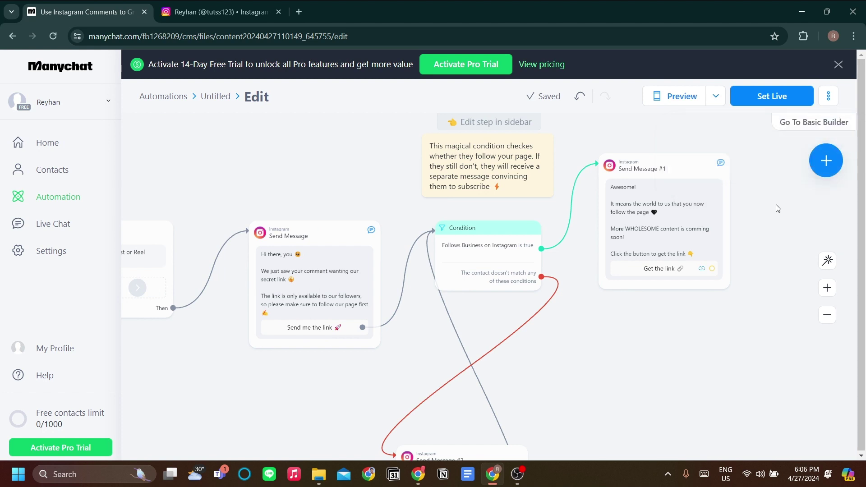